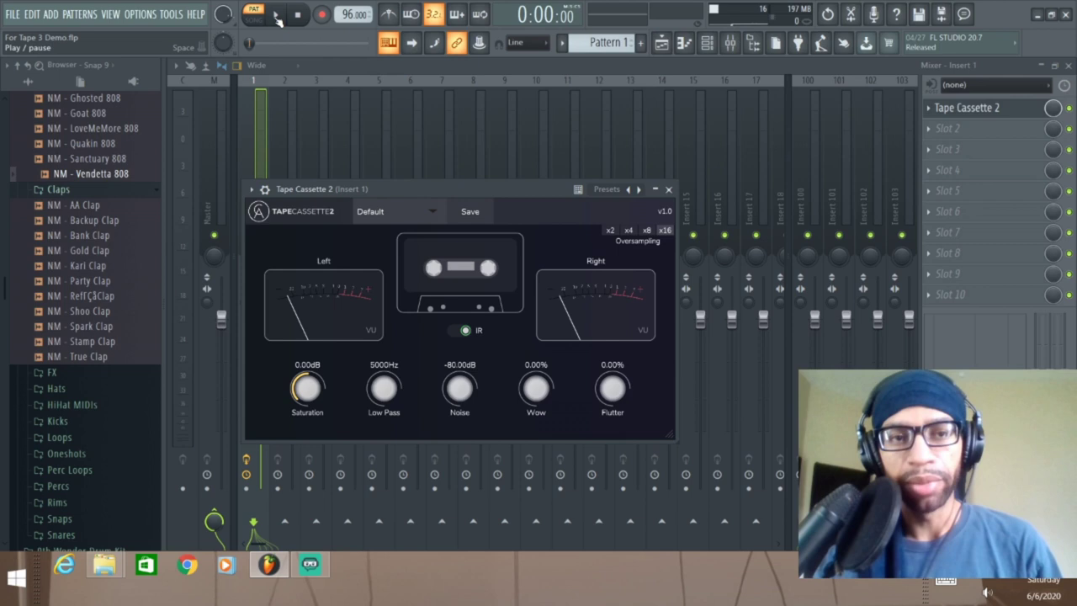
{"action": "left_click", "coordinate": [278, 17]}
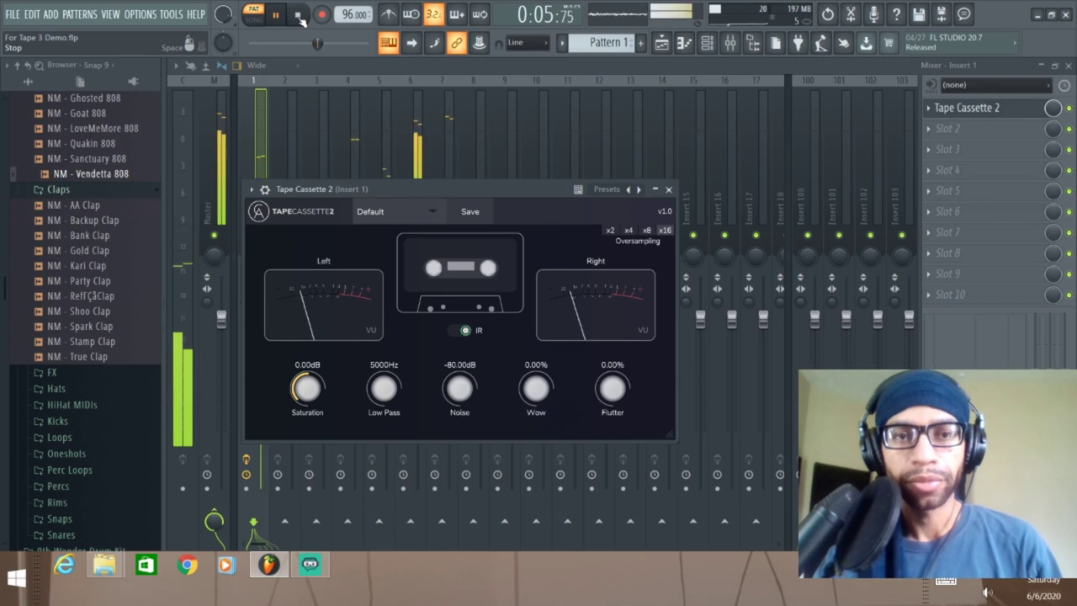
{"action": "left_click", "coordinate": [299, 15]}
{"action": "left_click", "coordinate": [317, 148]}
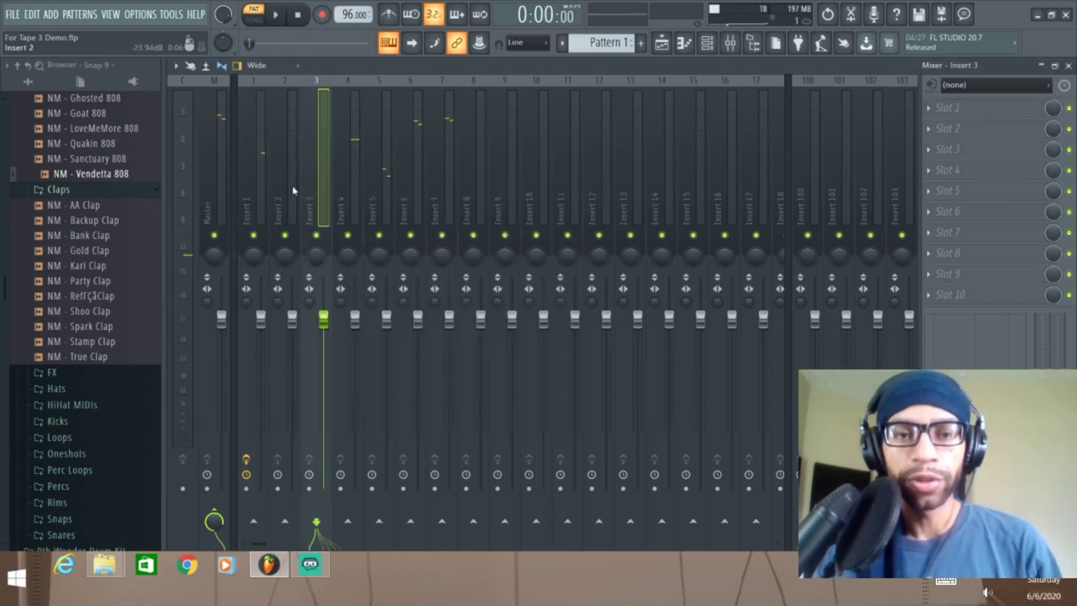
{"action": "left_click", "coordinate": [253, 223]}
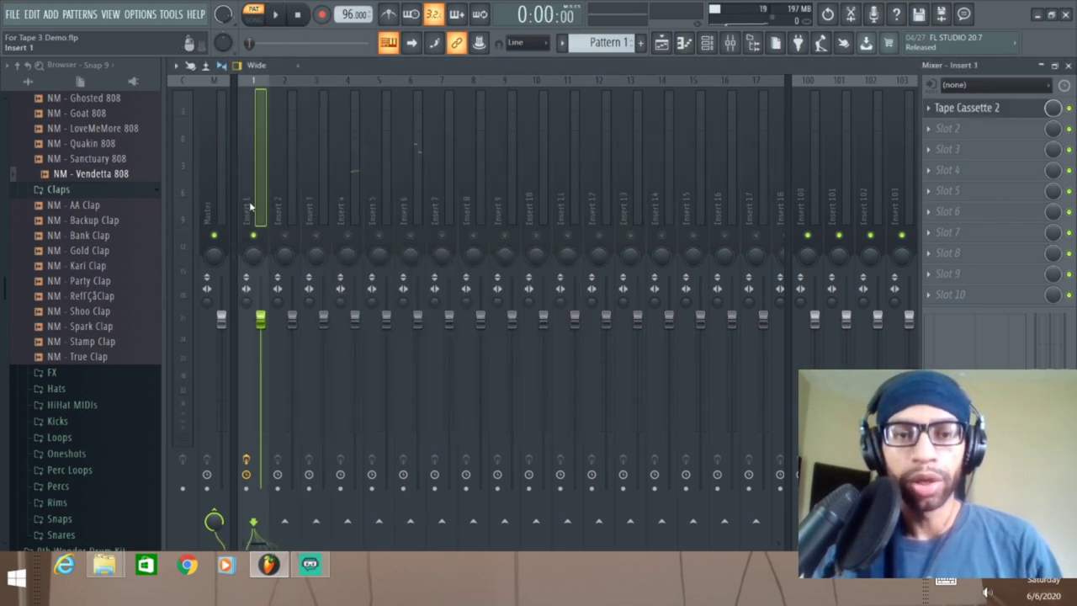
{"action": "left_click", "coordinate": [989, 108]}
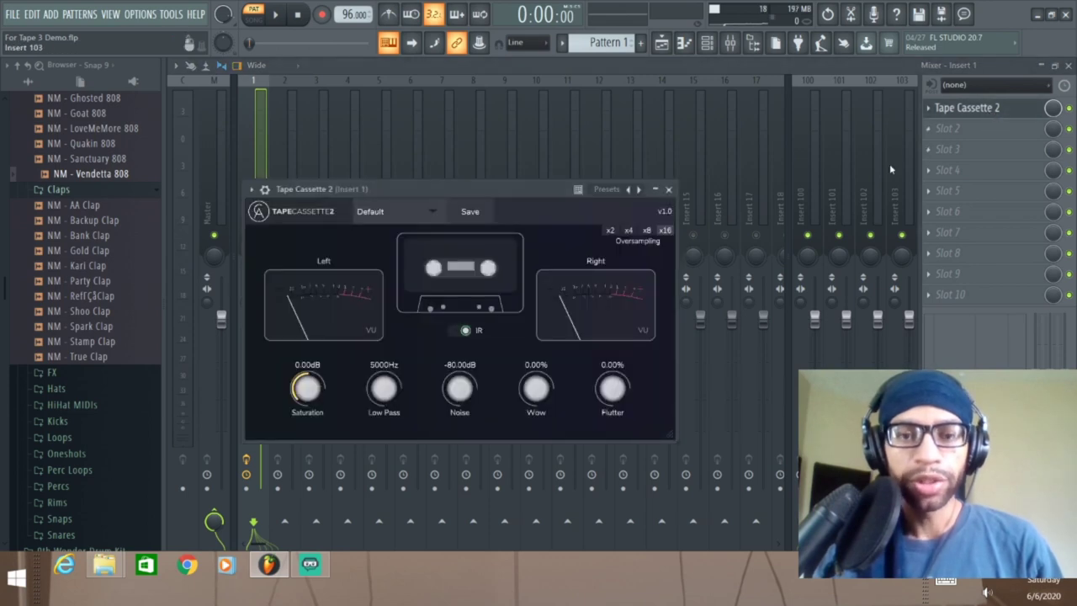
Audition the beat while turning Saturation to -0.06dB
{"action": "left_click", "coordinate": [280, 15]}
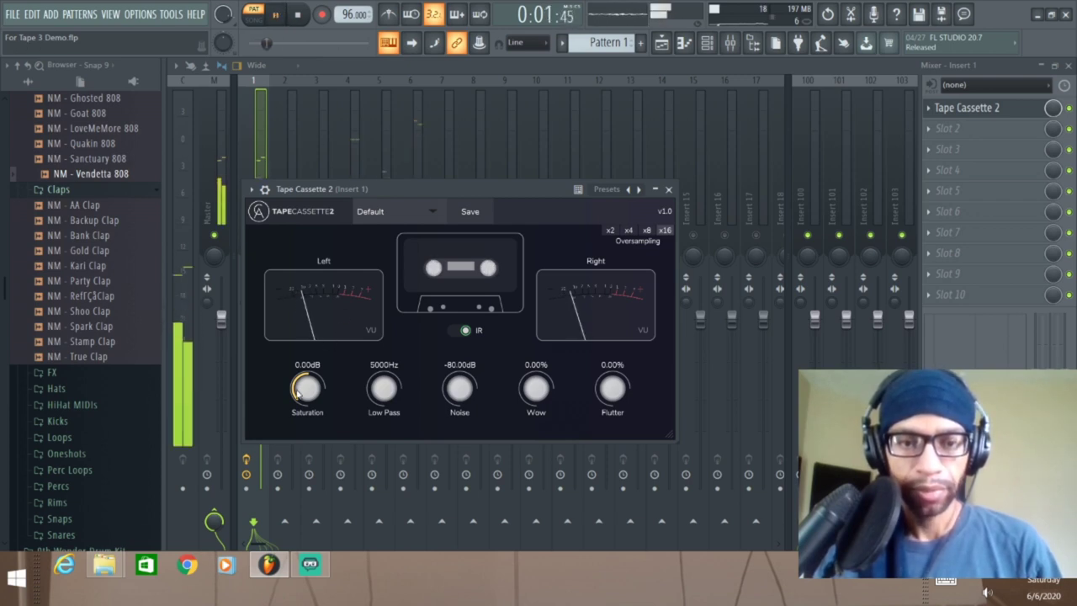
{"action": "mouse_move", "coordinate": [307, 396]}
{"action": "left_mouse_down"}
{"action": "mouse_move", "coordinate": [307, 360]}
{"action": "mouse_move", "coordinate": [297, 388]}
{"action": "left_mouse_up"}
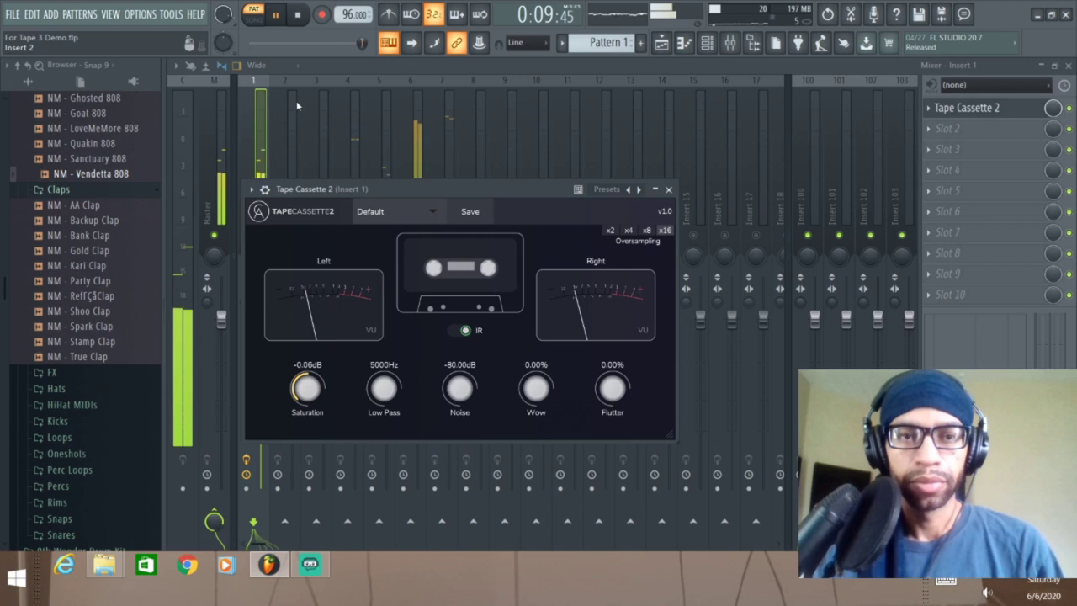
{"action": "left_click", "coordinate": [298, 16]}
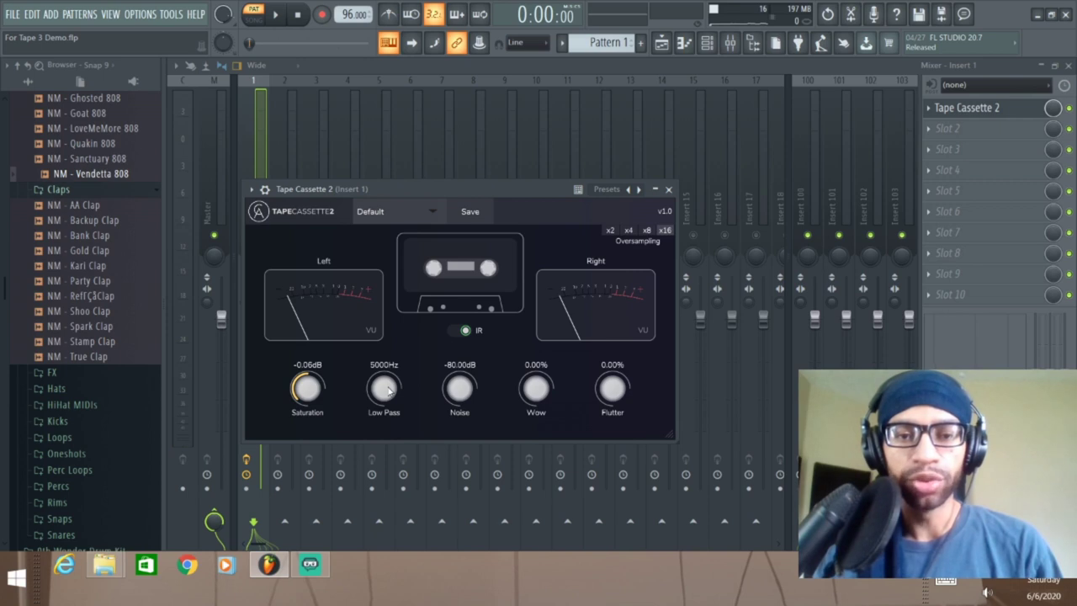
Audition a raised Low Pass cutoff during playback, then reset it to 5000Hz
{"action": "left_click", "coordinate": [280, 15]}
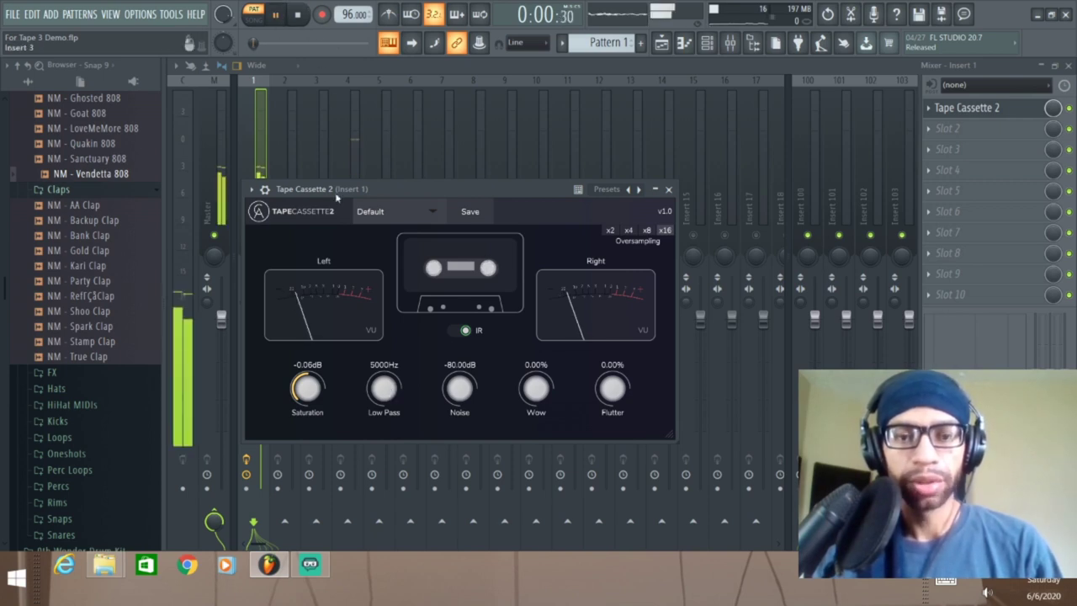
{"action": "left_click_drag", "start_coordinate": [384, 387], "coordinate": [409, 190]}
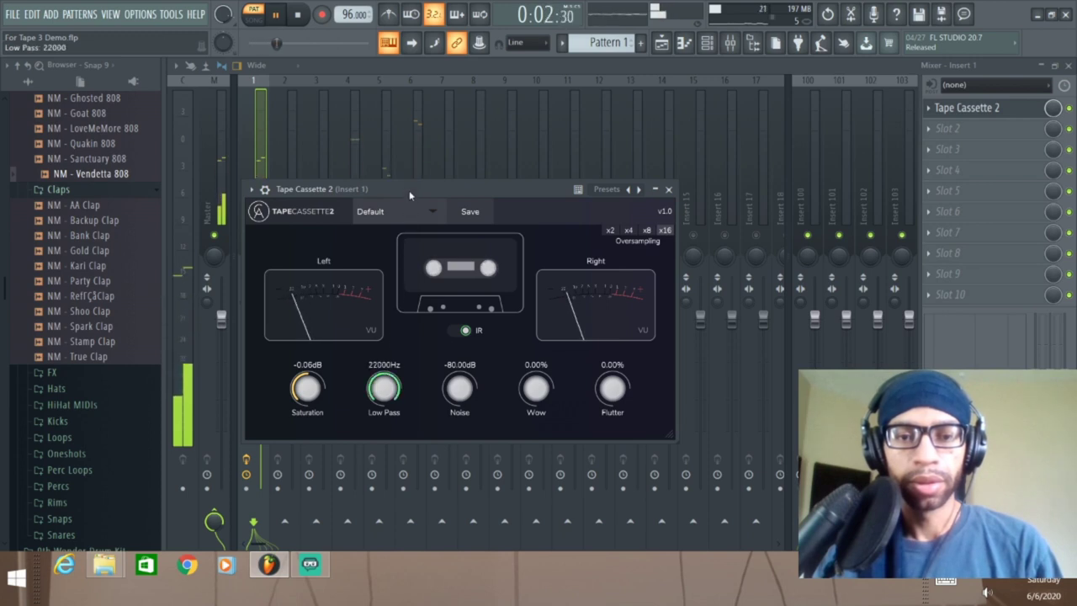
{"action": "double_click", "coordinate": [380, 406]}
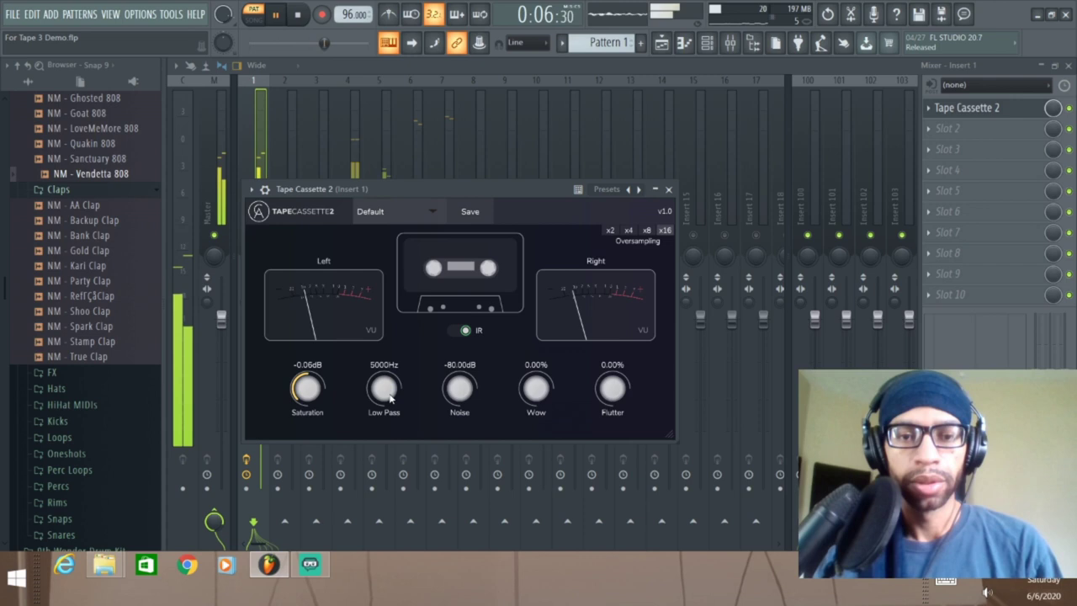
{"action": "left_click", "coordinate": [300, 15]}
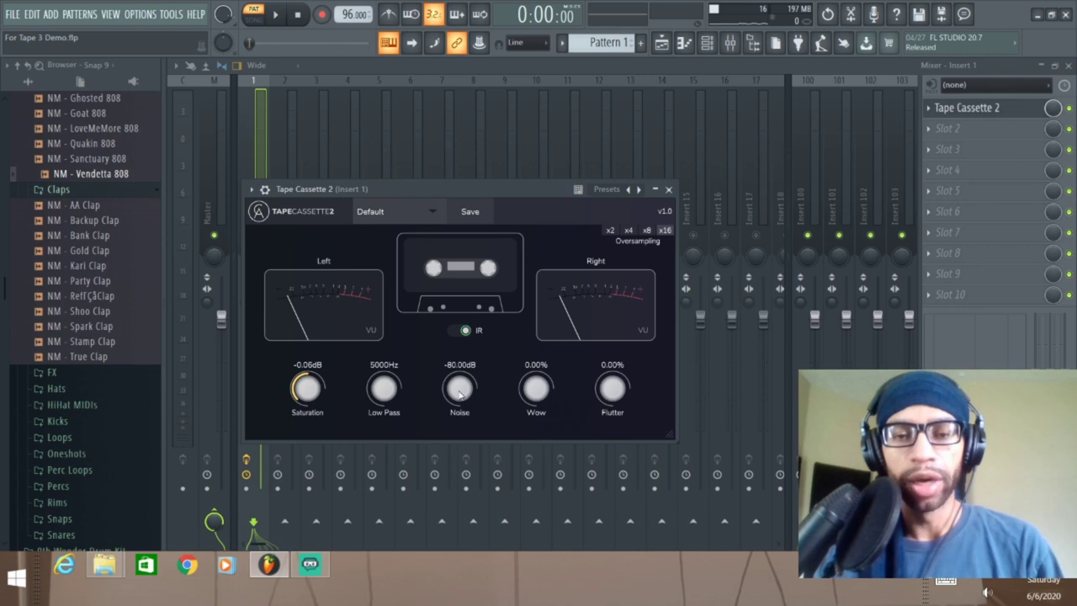
Audition added tape Noise during playback, then reset it to -80.00dB
{"action": "left_click", "coordinate": [280, 17]}
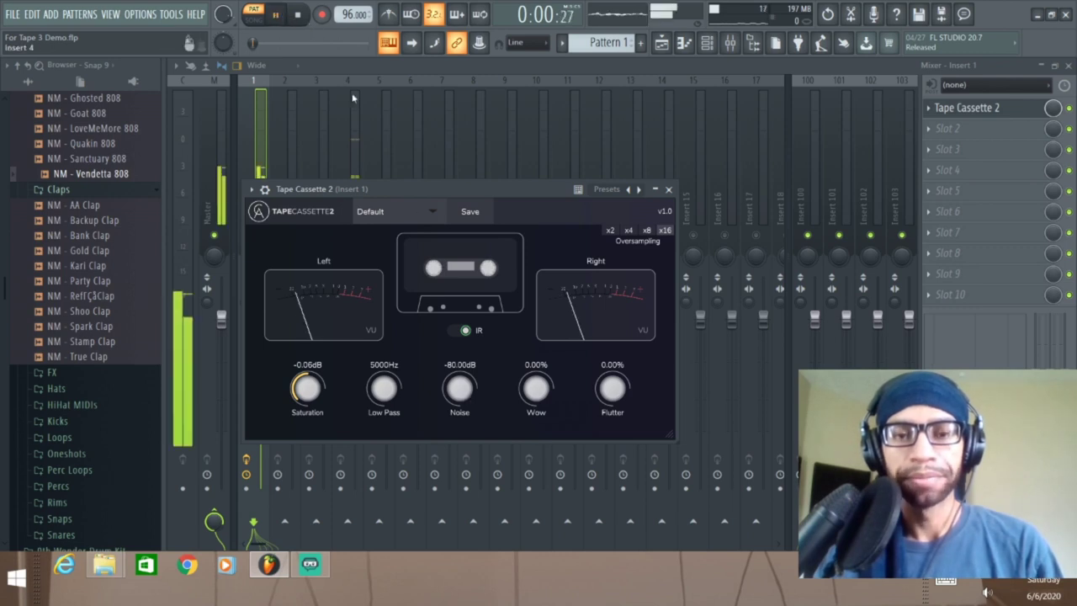
{"action": "left_click_drag", "start_coordinate": [459, 390], "coordinate": [457, 383]}
{"action": "double_click", "coordinate": [457, 383]}
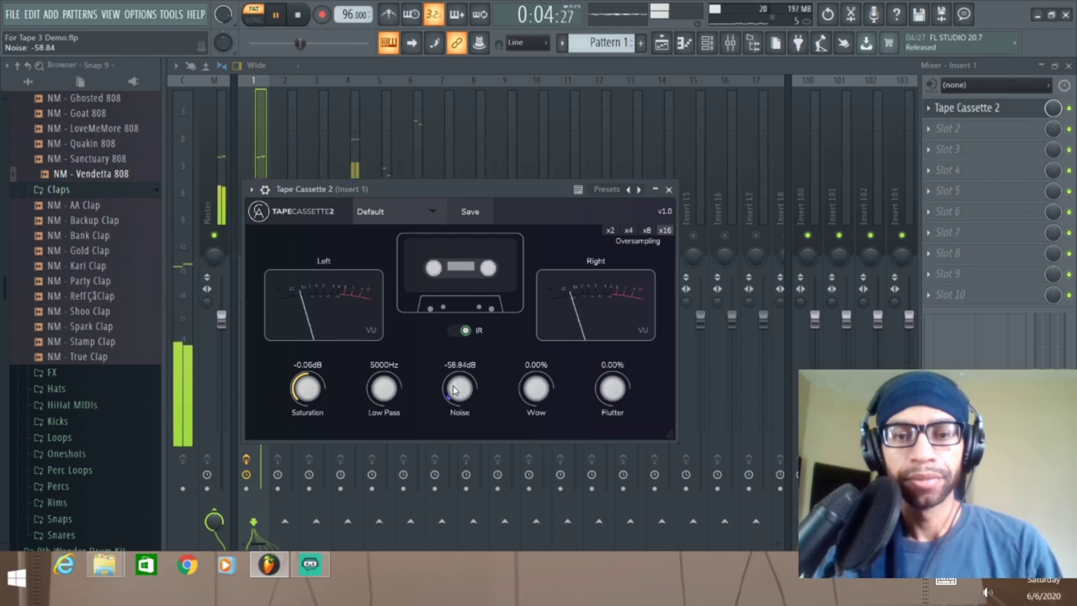
{"action": "left_click", "coordinate": [297, 14]}
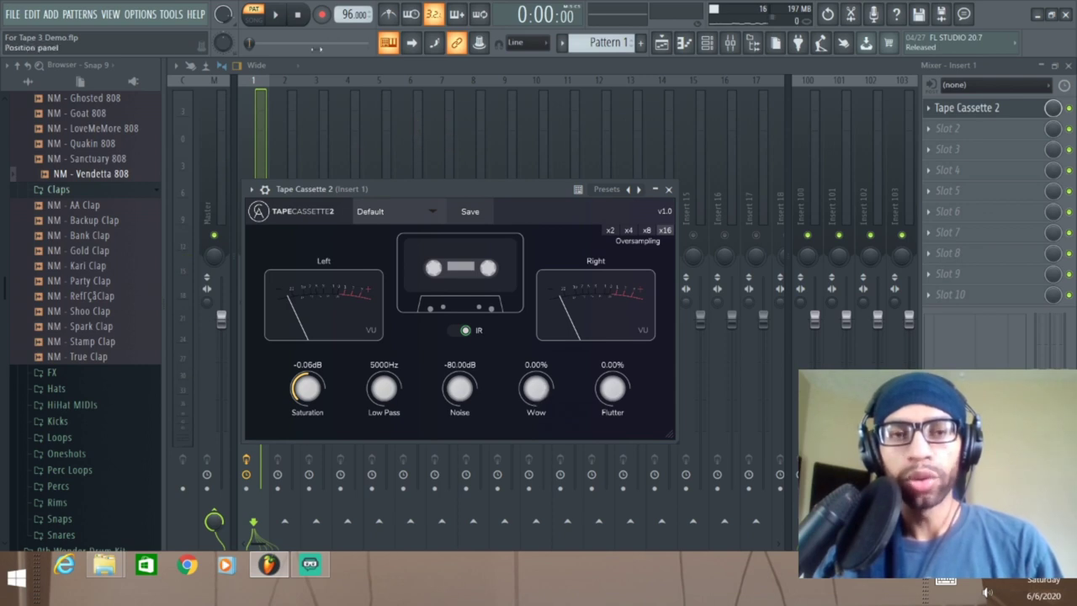
Audition raised Wow during playback, then reset Wow to 0.00%
{"action": "left_click", "coordinate": [278, 16]}
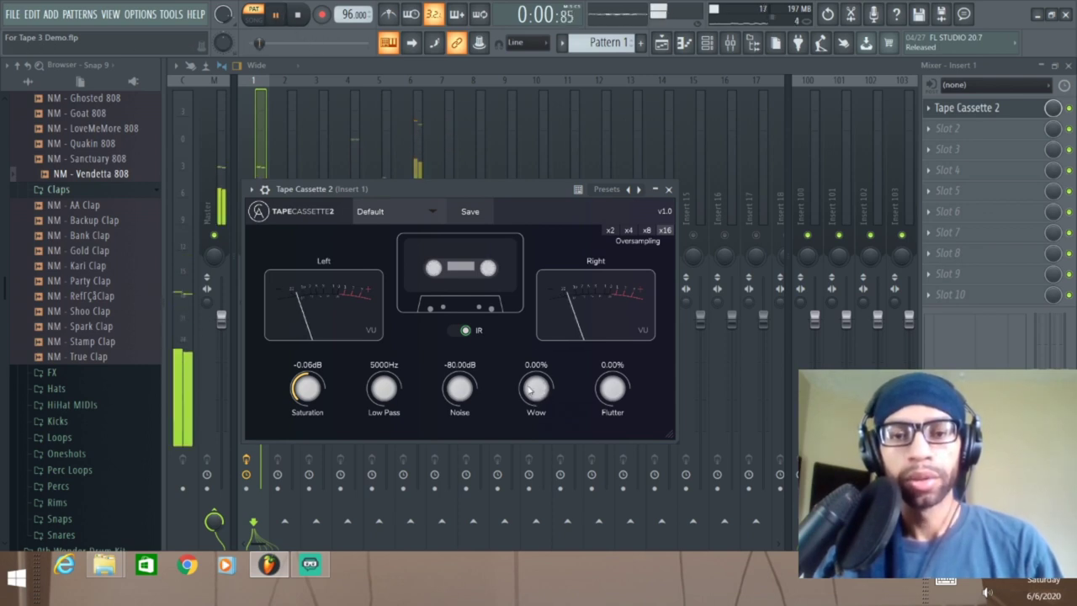
{"action": "left_click_drag", "start_coordinate": [535, 386], "coordinate": [545, 410]}
{"action": "key", "text": "space"}
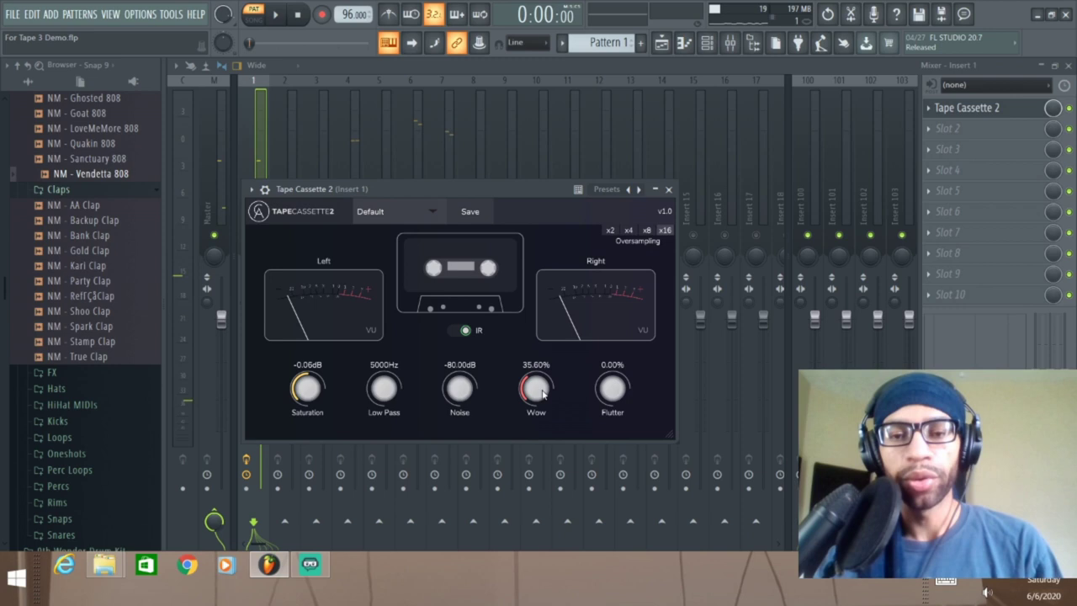
{"action": "left_click_drag", "start_coordinate": [545, 392], "coordinate": [553, 413]}
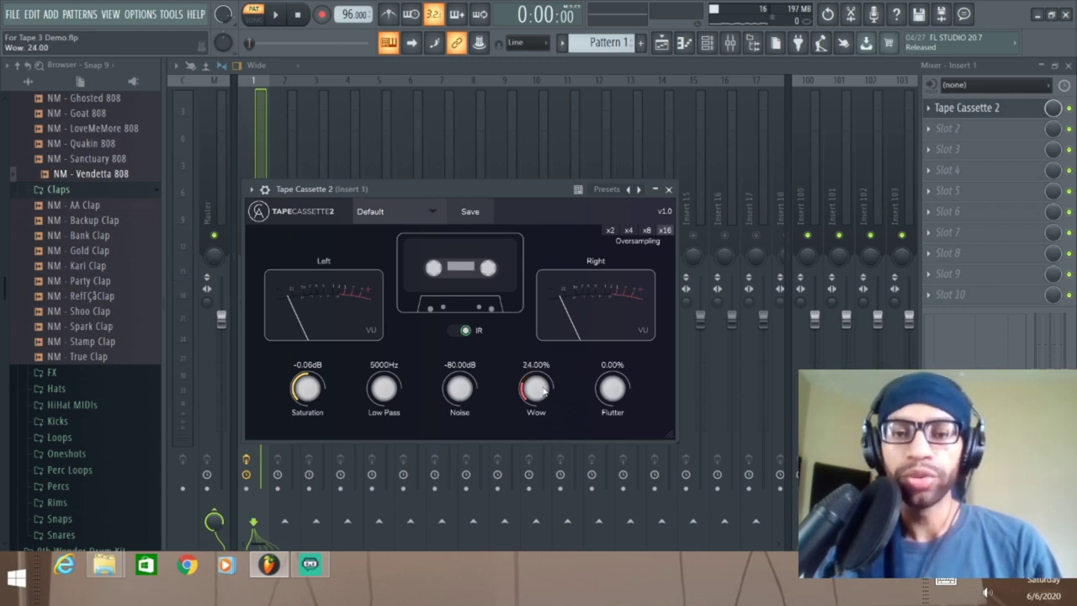
{"action": "double_click", "coordinate": [540, 388]}
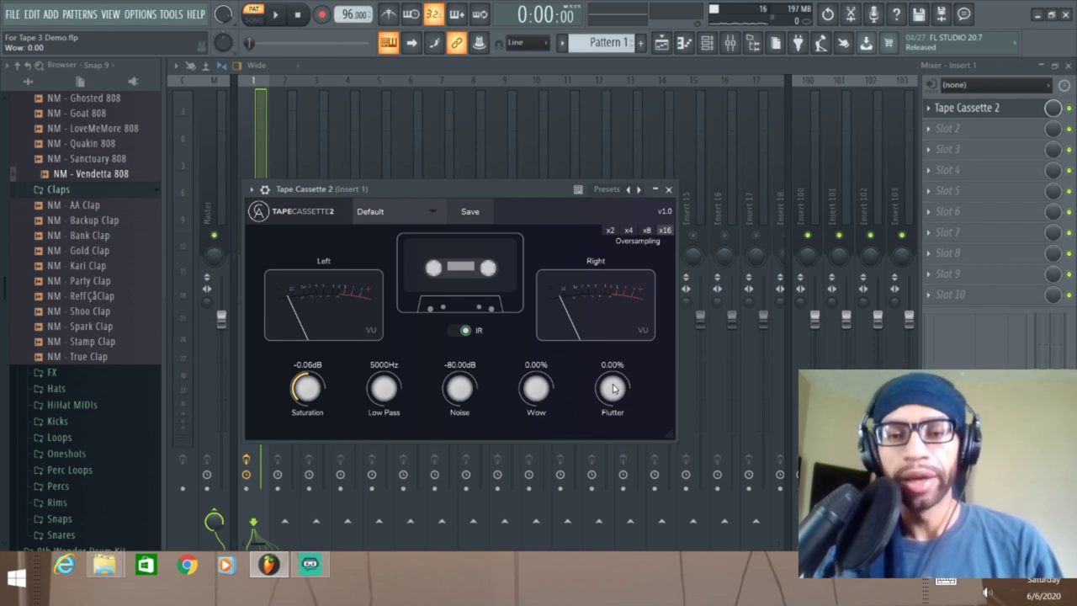
Audition added Flutter while the beat plays
{"action": "key", "text": "space"}
{"action": "left_click_drag", "start_coordinate": [612, 389], "coordinate": [638, 475]}
{"action": "left_click", "coordinate": [298, 14]}
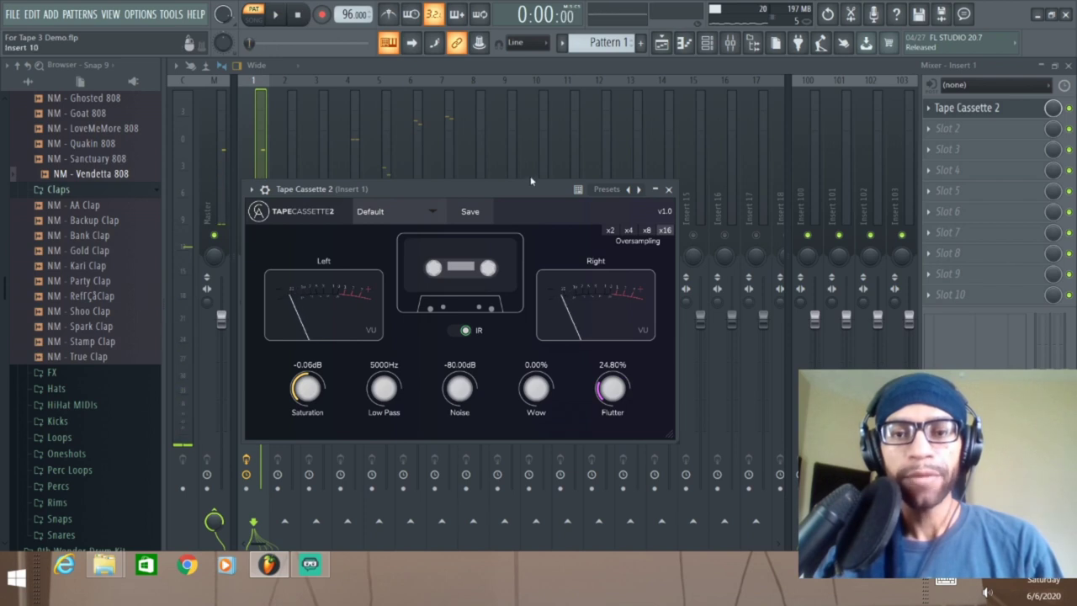
Set Oversampling to x4, compare IR off and on, leaving it on, and reset Flutter to 0.00%
{"action": "left_click", "coordinate": [630, 231]}
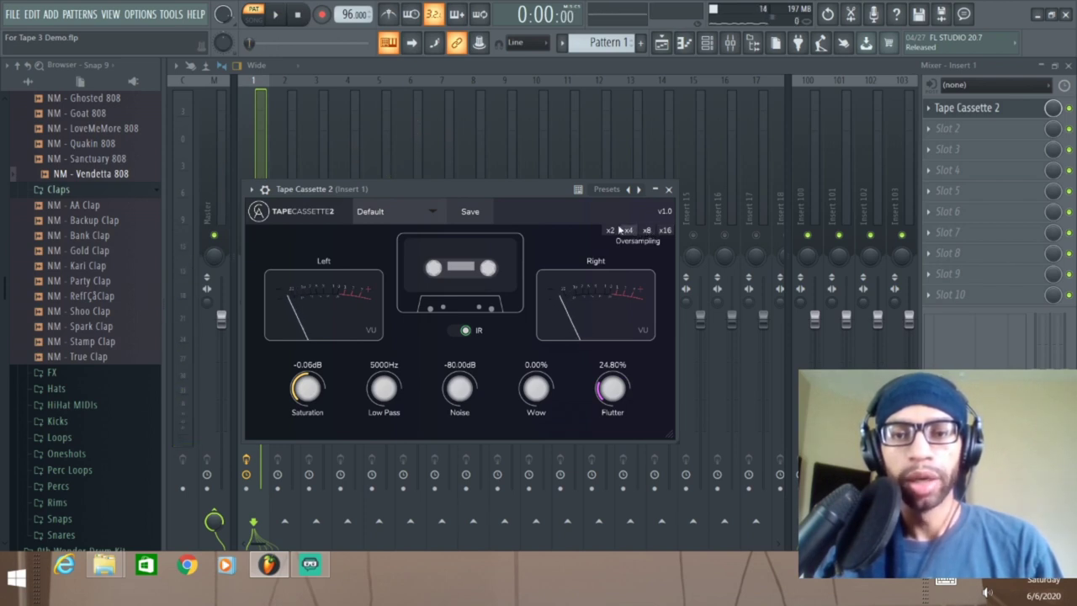
{"action": "left_click", "coordinate": [275, 17]}
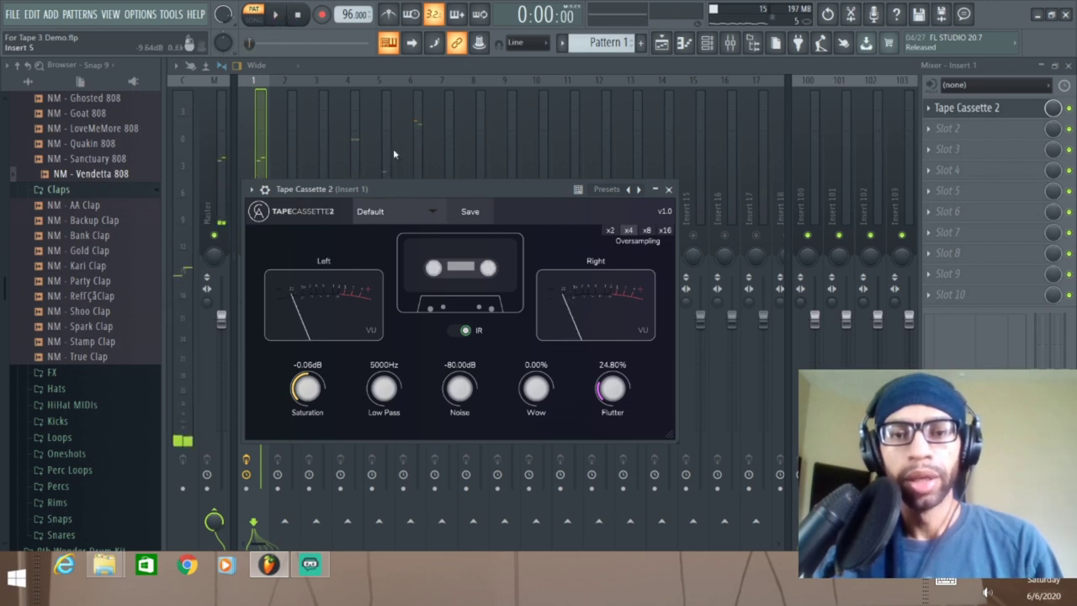
{"action": "left_click", "coordinate": [467, 332]}
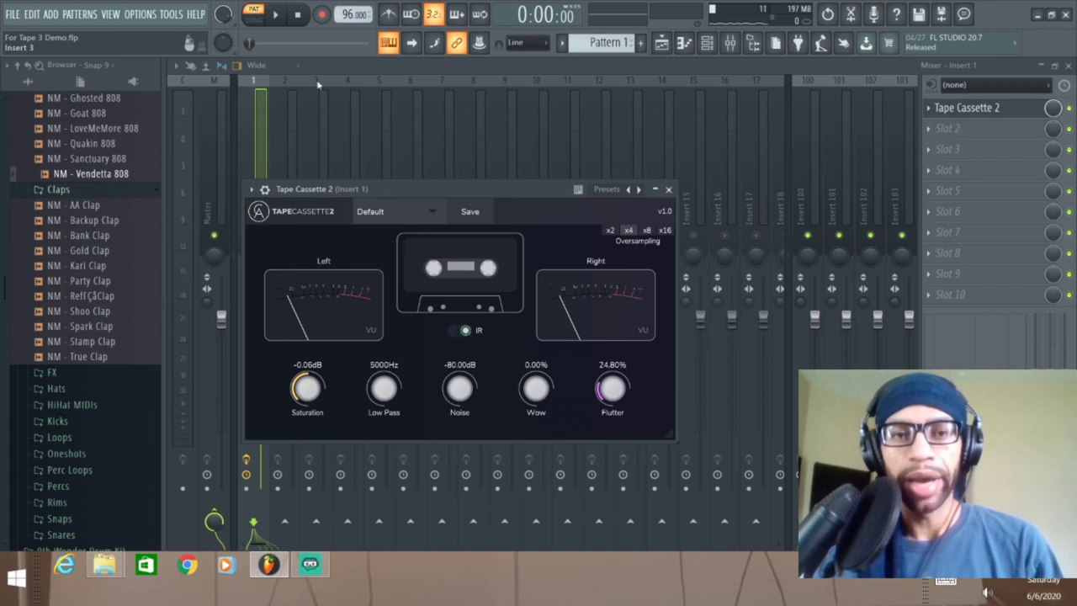
{"action": "key", "text": "space"}
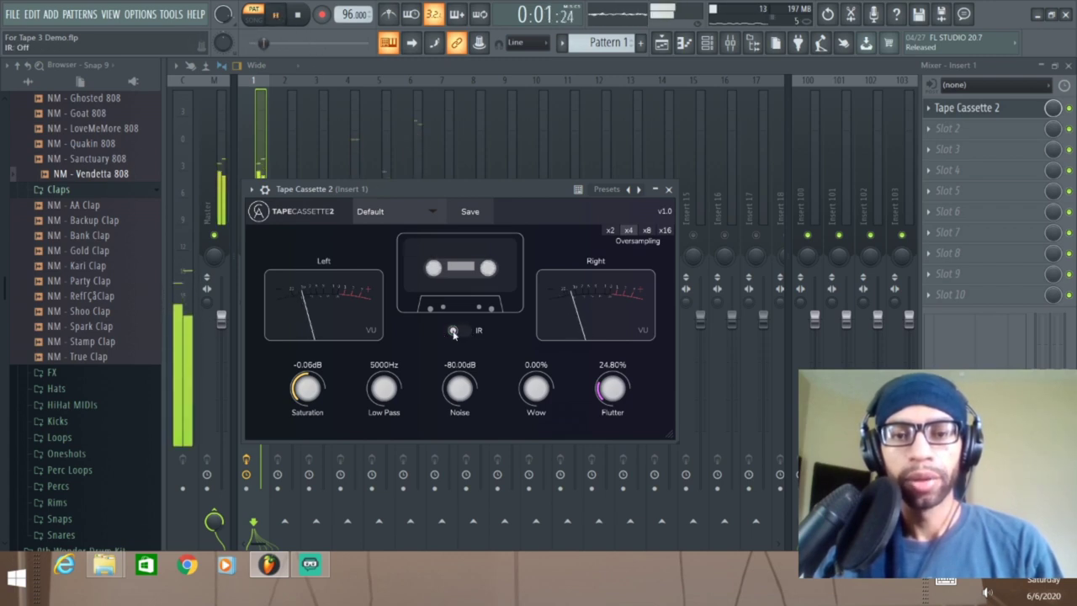
{"action": "left_click", "coordinate": [460, 331]}
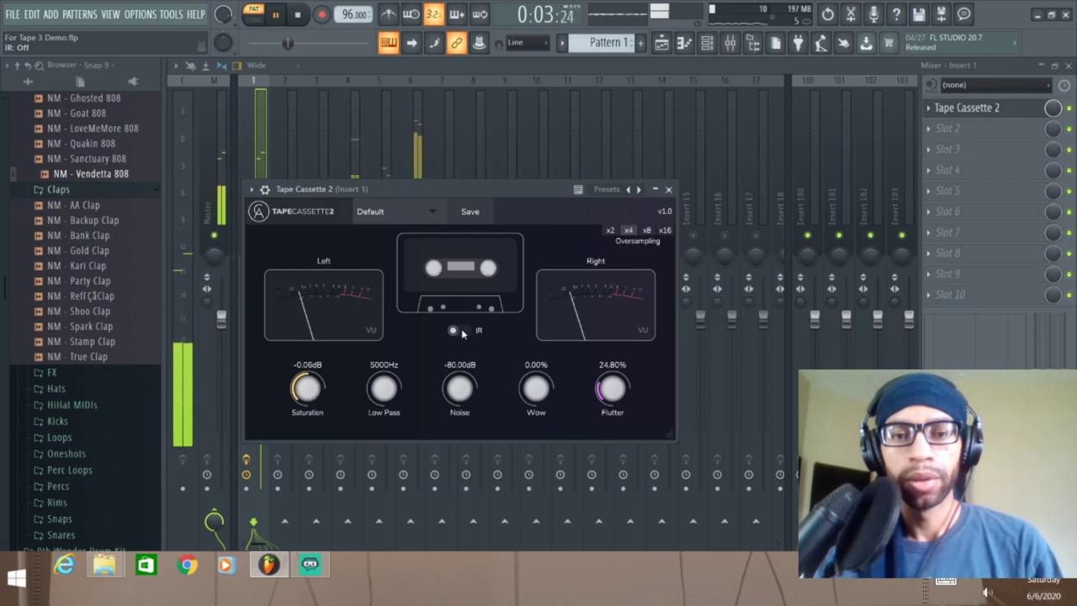
{"action": "left_click", "coordinate": [462, 332]}
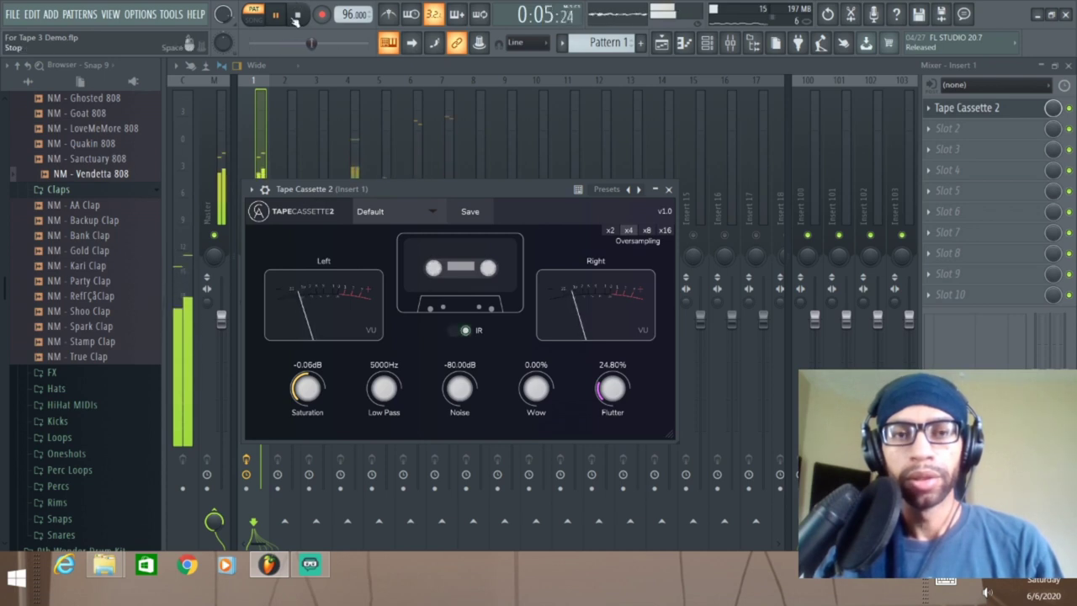
{"action": "key", "text": "space"}
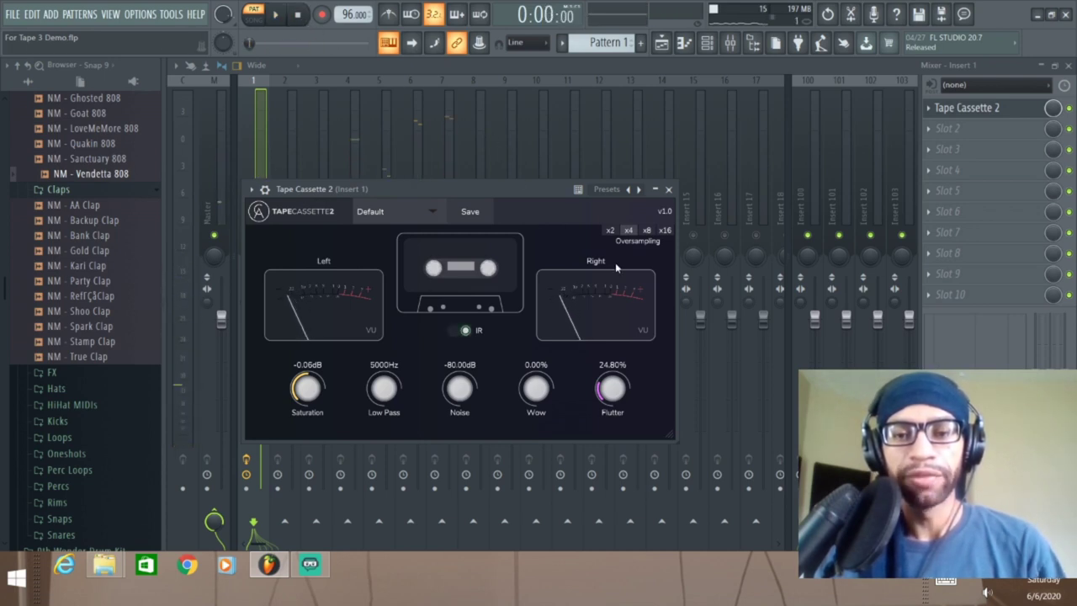
{"action": "left_click_drag", "start_coordinate": [612, 387], "coordinate": [603, 441]}
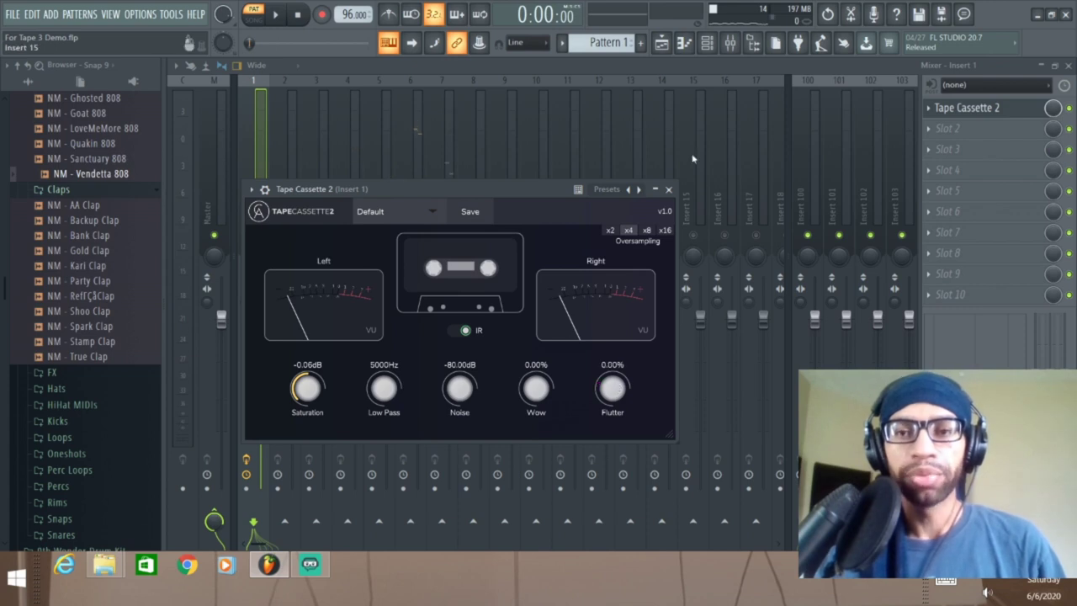
Mute the piano 1 shot channel and bring up Tape Cassette 2, keeping the Default preset
{"action": "left_click", "coordinate": [705, 46]}
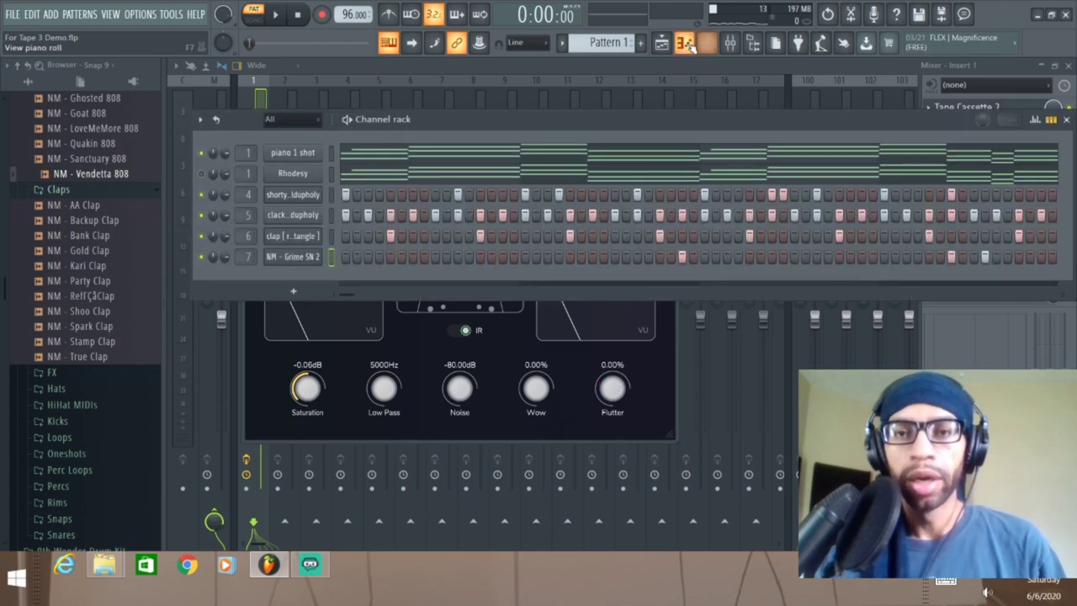
{"action": "left_click", "coordinate": [202, 153]}
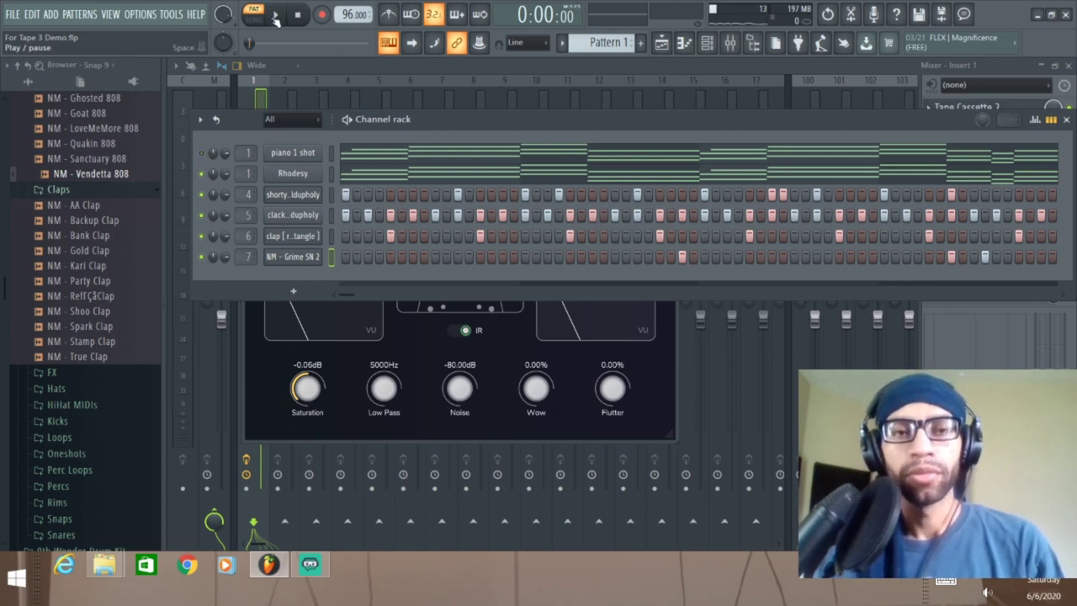
{"action": "left_click", "coordinate": [354, 332]}
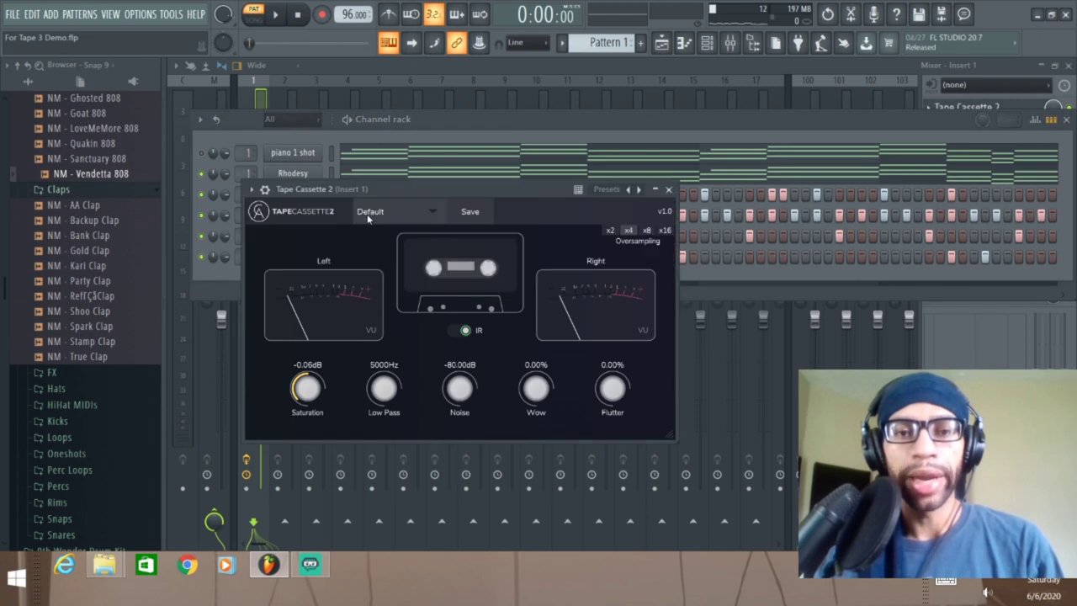
{"action": "left_click", "coordinate": [421, 213]}
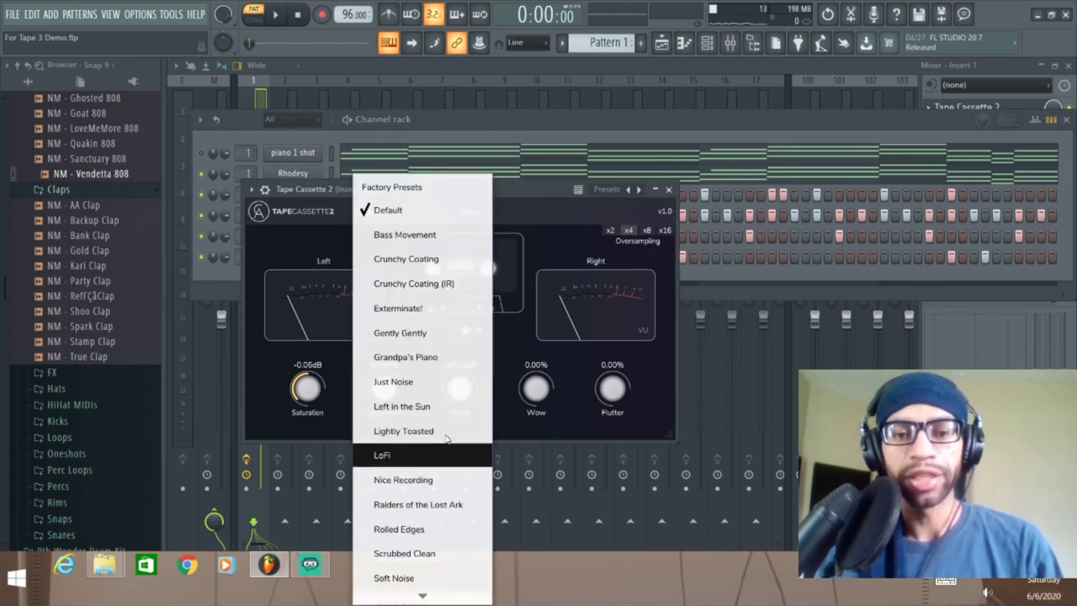
{"action": "left_click", "coordinate": [271, 230]}
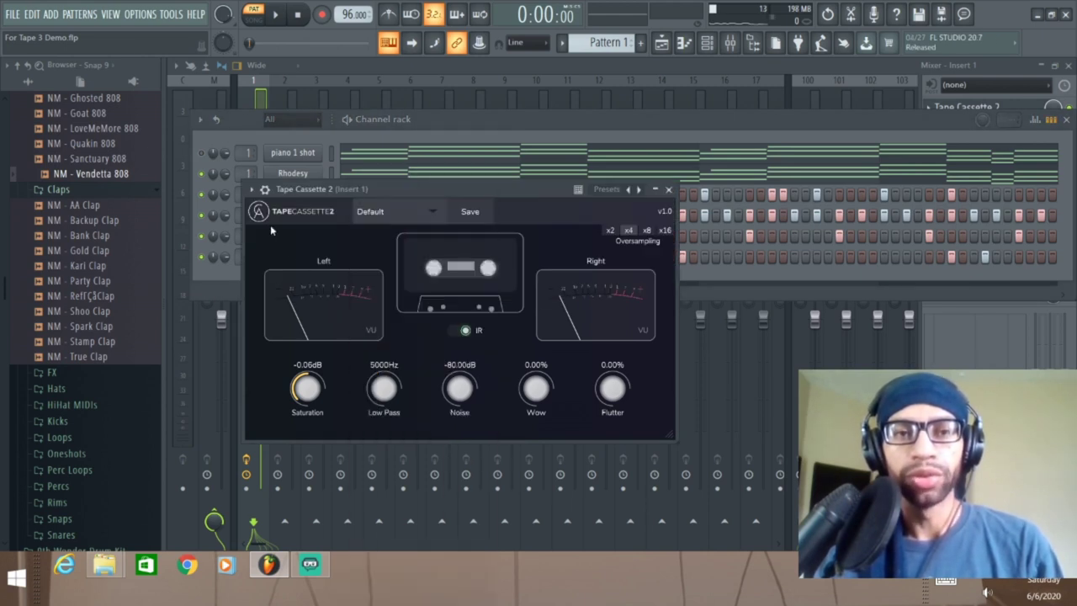
During playback, set Low Pass 22000Hz, Wow 39.20%, Flutter 52.80%, then stop and show the mixer
{"action": "left_click", "coordinate": [285, 16]}
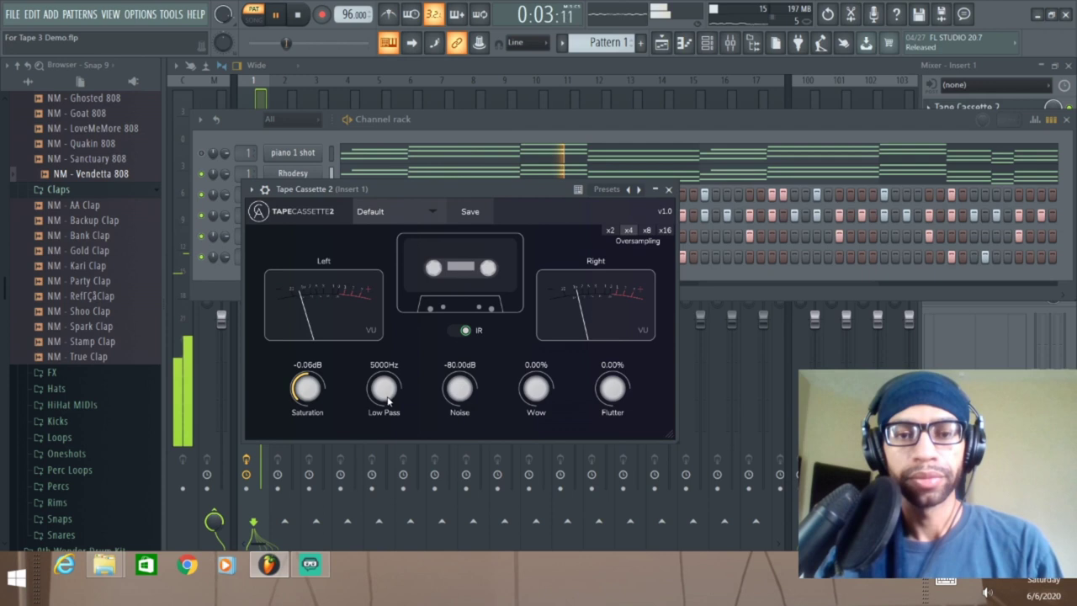
{"action": "left_click_drag", "start_coordinate": [382, 398], "coordinate": [402, 277]}
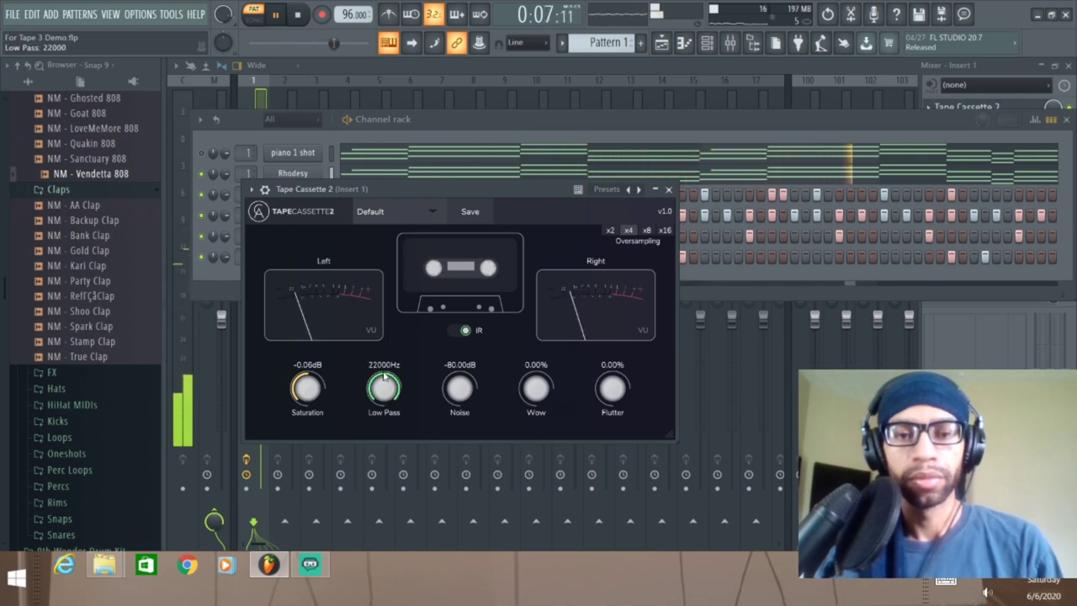
{"action": "mouse_move", "coordinate": [536, 387]}
{"action": "left_mouse_down"}
{"action": "mouse_move", "coordinate": [534, 361]}
{"action": "mouse_move", "coordinate": [544, 355]}
{"action": "mouse_move", "coordinate": [538, 402]}
{"action": "left_mouse_up"}
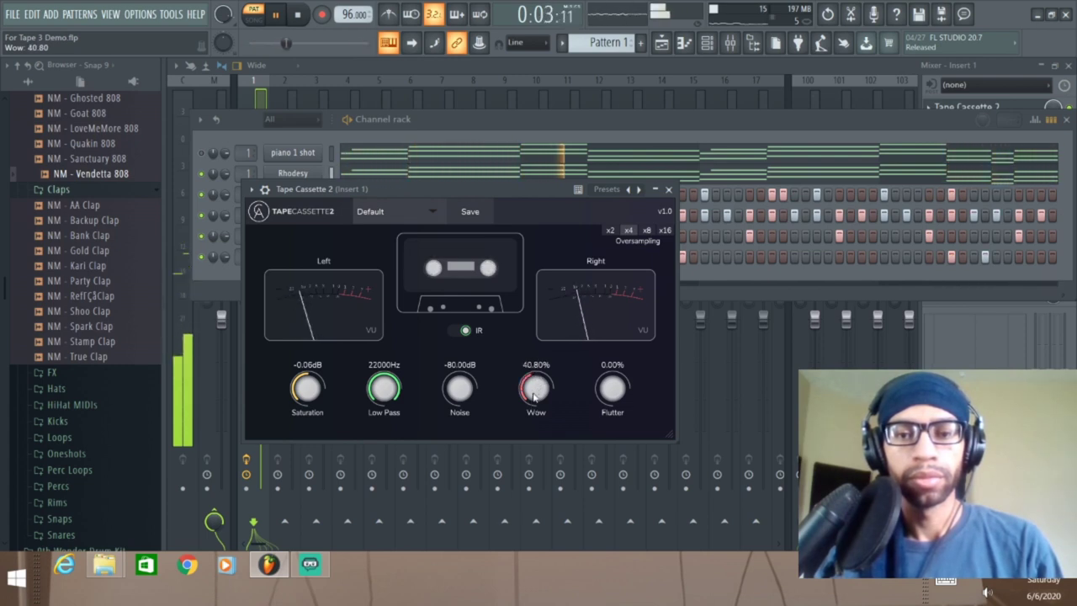
{"action": "left_click_drag", "start_coordinate": [613, 387], "coordinate": [619, 352]}
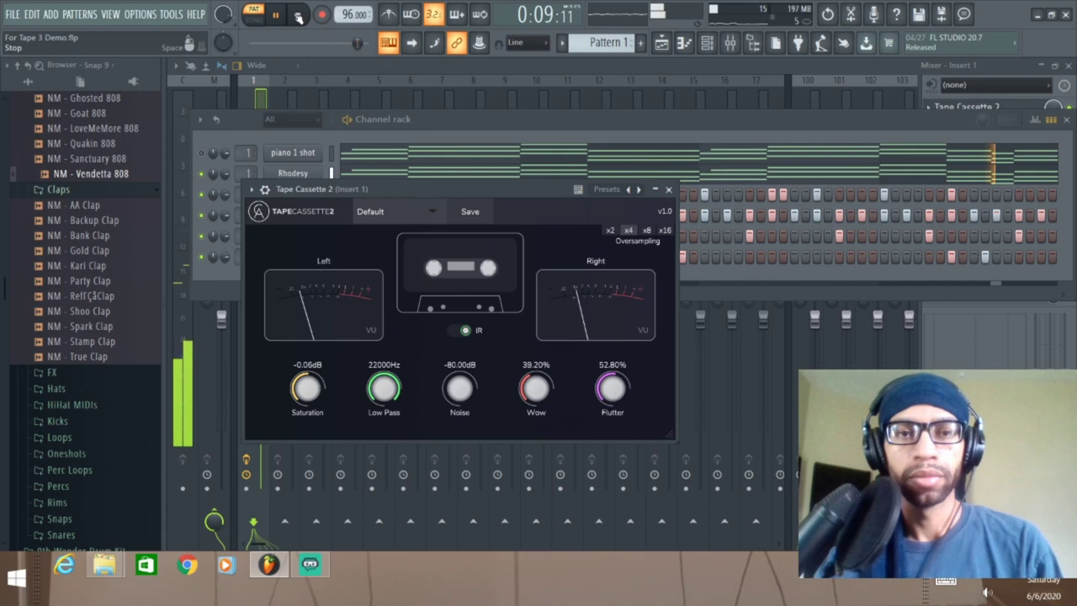
{"action": "key", "text": "space"}
{"action": "left_click", "coordinate": [320, 102]}
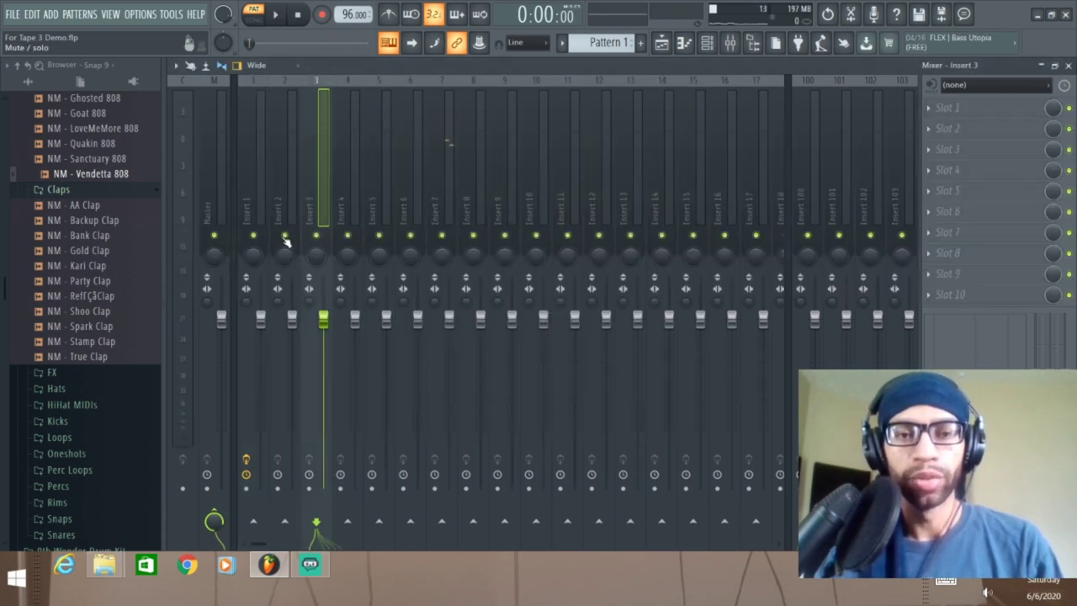
With the beat playing, reopen Tape Cassette 2 from Insert 1 and lower Low Pass to 9164Hz and Wow to 0.00%
{"action": "left_click", "coordinate": [282, 14]}
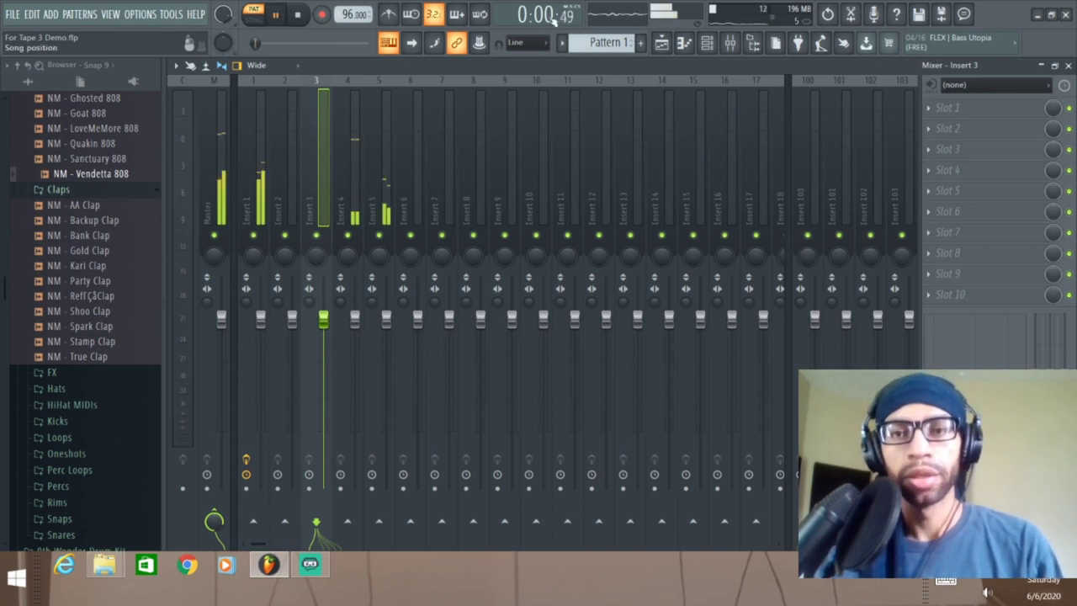
{"action": "left_click", "coordinate": [698, 50]}
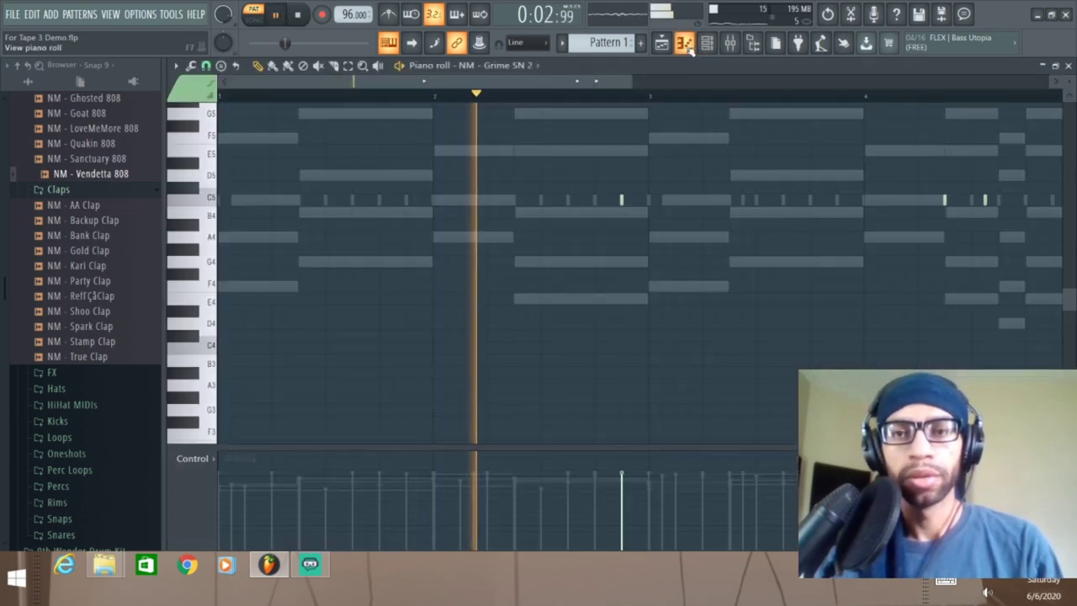
{"action": "left_click", "coordinate": [697, 49]}
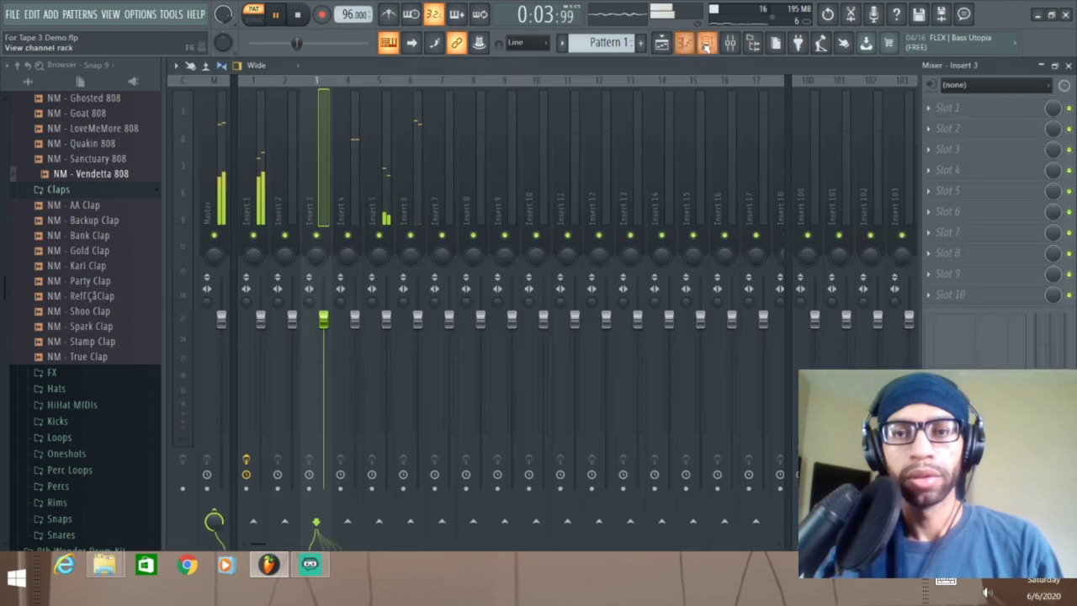
{"action": "left_click", "coordinate": [252, 155]}
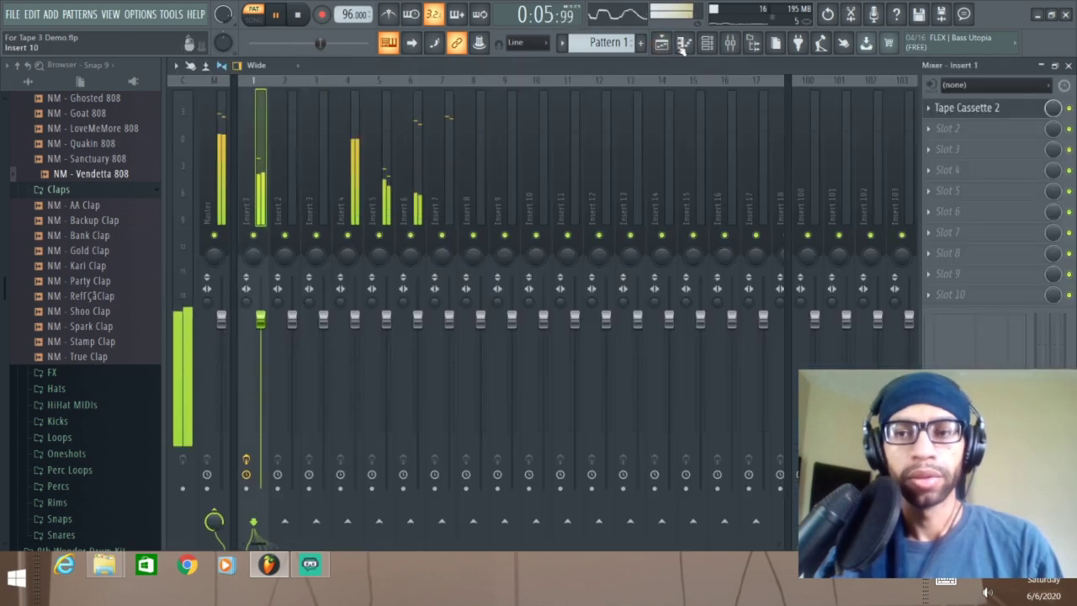
{"action": "left_click", "coordinate": [1006, 108]}
{"action": "left_click_drag", "start_coordinate": [384, 387], "coordinate": [375, 471]}
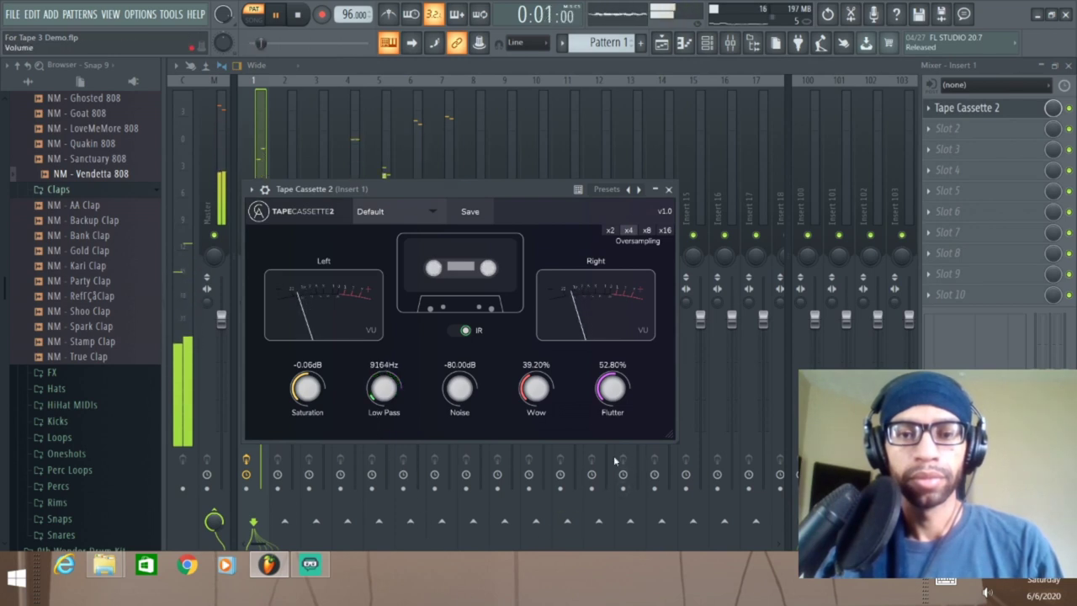
{"action": "left_click_drag", "start_coordinate": [539, 385], "coordinate": [524, 420]}
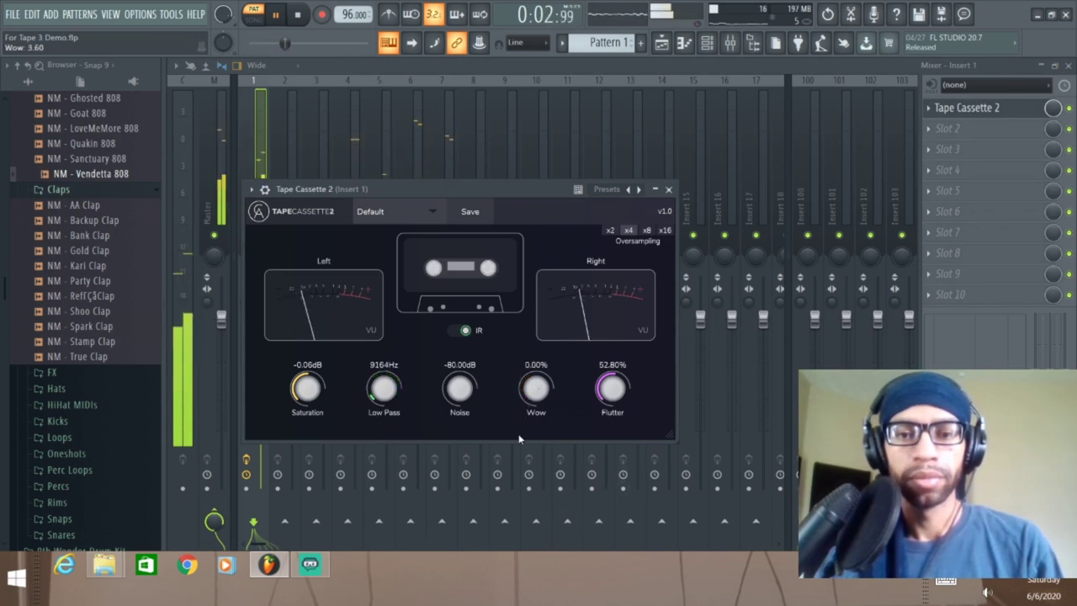
Set Wow 28.00%, Noise -54.74dB, Flutter 8.00%, Low Pass 15859Hz, Saturation 5.23dB, and switch IR off
{"action": "left_click_drag", "start_coordinate": [594, 413], "coordinate": [589, 462]}
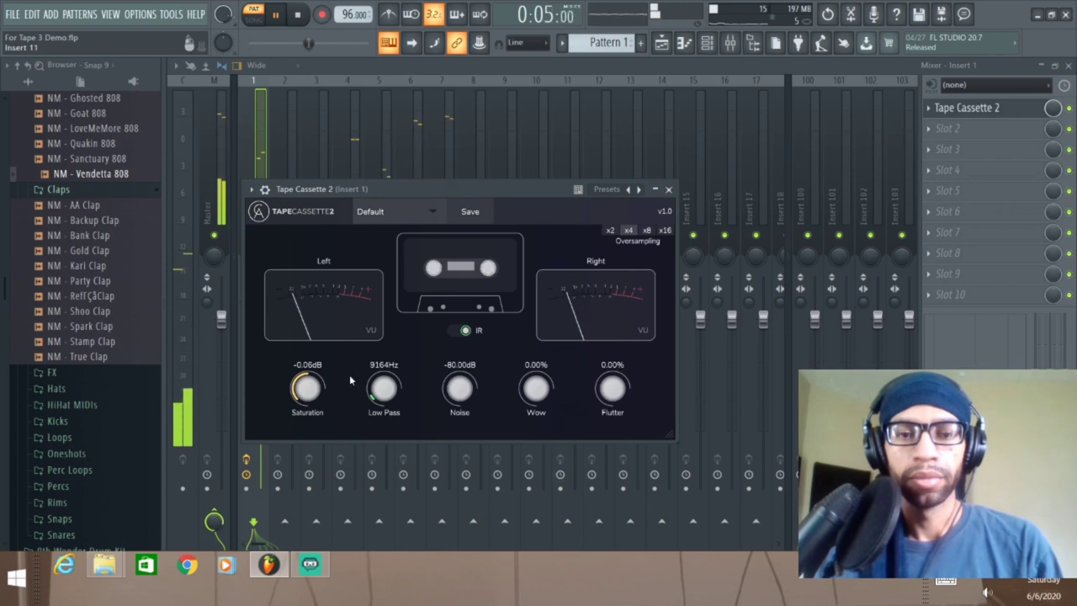
{"action": "left_click_drag", "start_coordinate": [536, 389], "coordinate": [555, 328]}
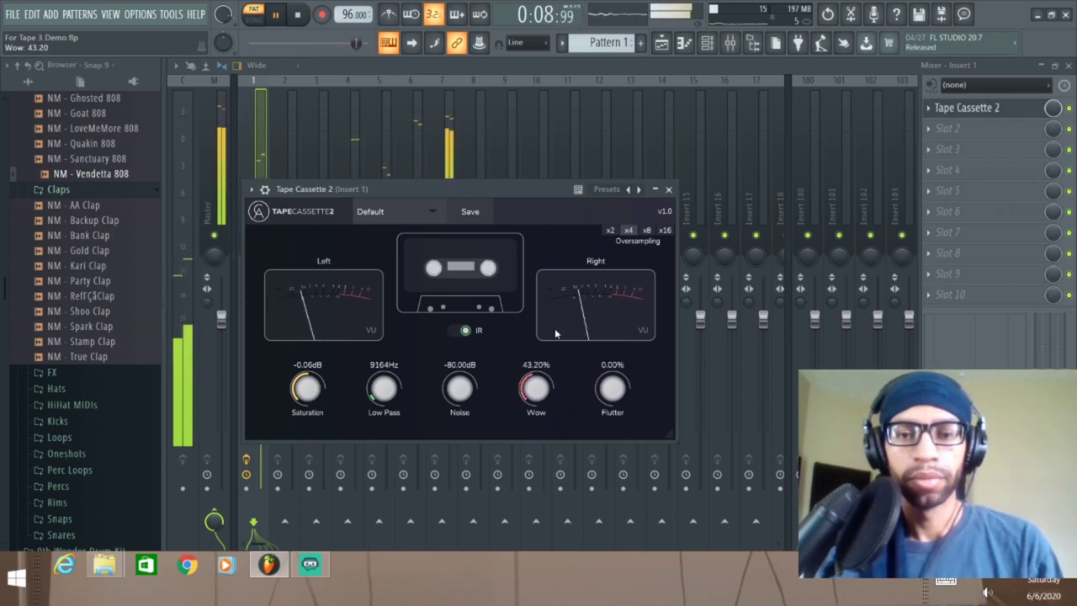
{"action": "left_click_drag", "start_coordinate": [536, 386], "coordinate": [527, 405]}
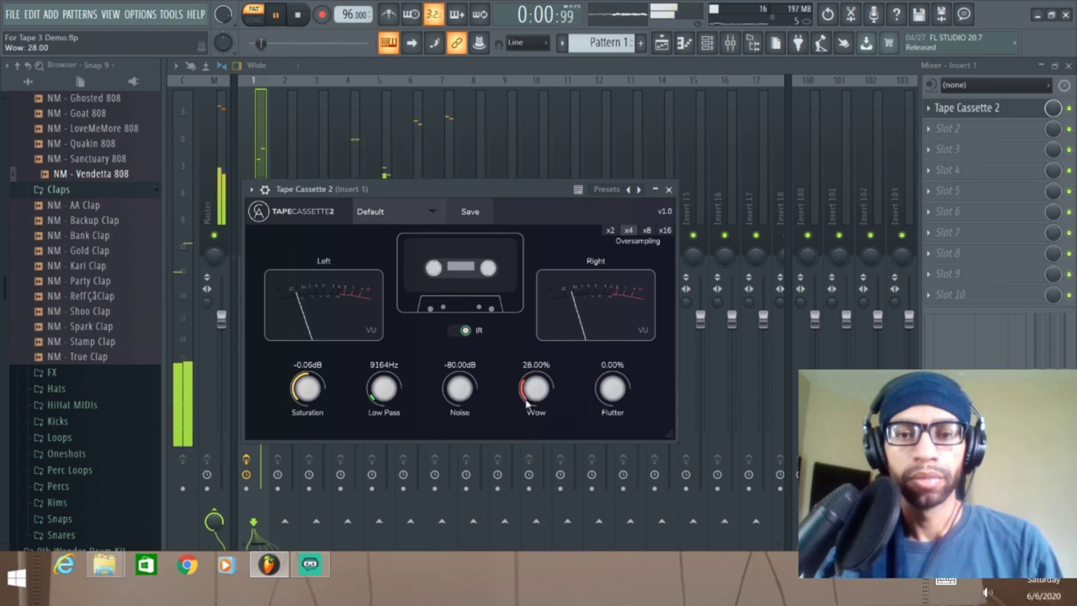
{"action": "mouse_move", "coordinate": [460, 388]}
{"action": "left_mouse_down"}
{"action": "mouse_move", "coordinate": [457, 356]}
{"action": "mouse_move", "coordinate": [462, 388]}
{"action": "left_mouse_up"}
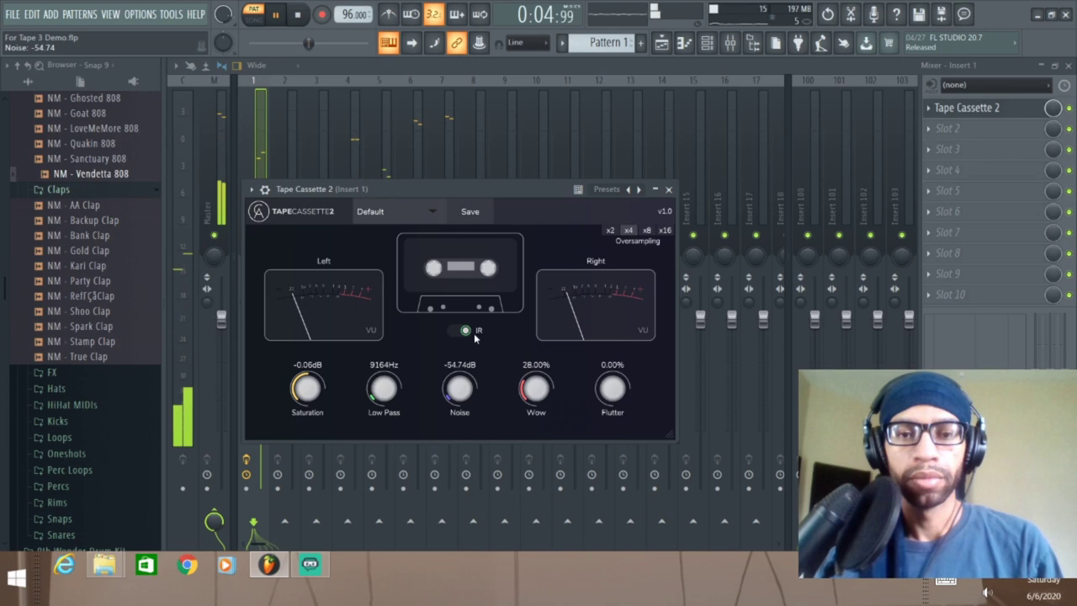
{"action": "left_click", "coordinate": [448, 332]}
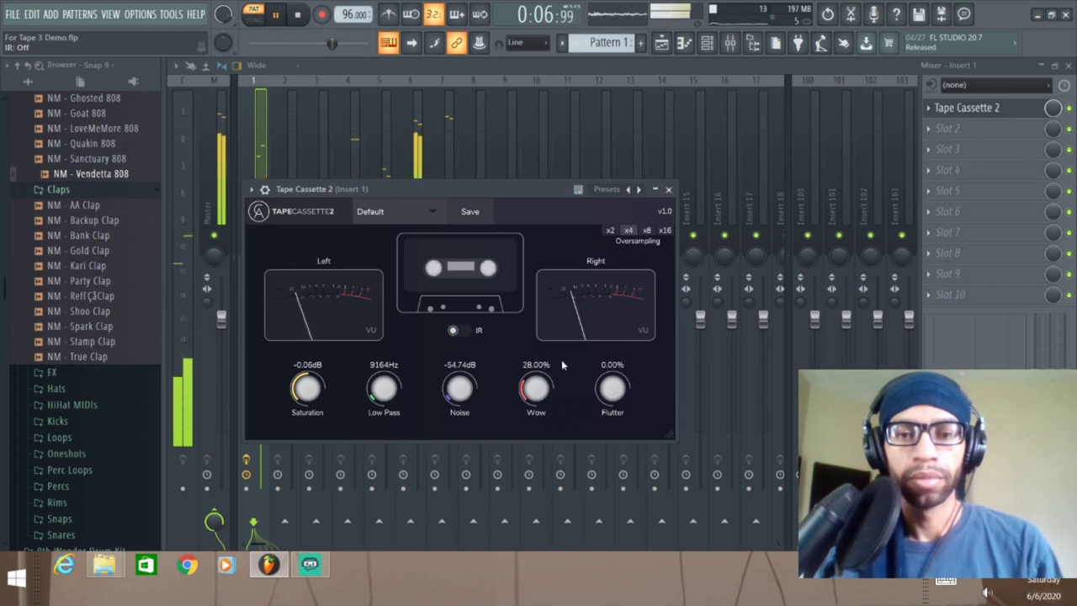
{"action": "left_click_drag", "start_coordinate": [602, 390], "coordinate": [603, 383]}
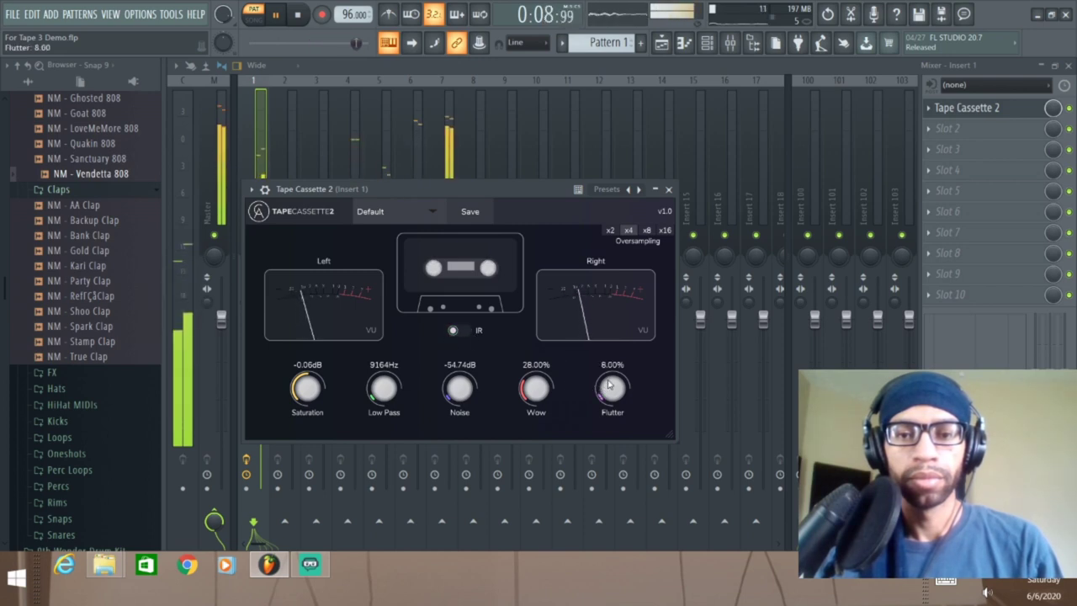
{"action": "left_click_drag", "start_coordinate": [395, 399], "coordinate": [393, 370]}
{"action": "left_click_drag", "start_coordinate": [313, 394], "coordinate": [314, 380]}
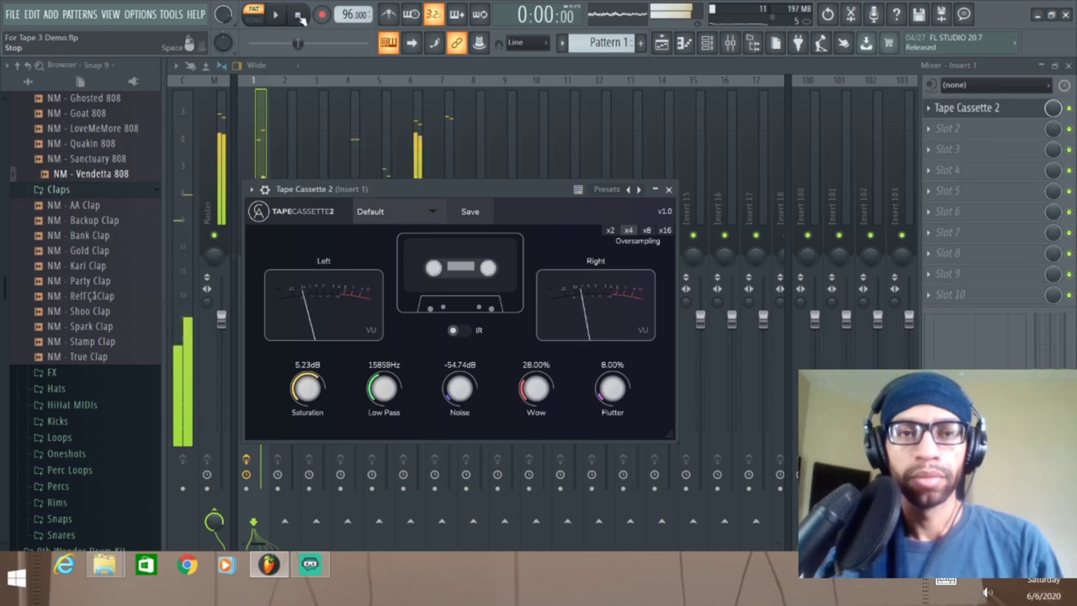
Stop the beat, solo Insert 1, and reopen the Tape Cassette 2 window over the mixer
{"action": "key", "text": "space"}
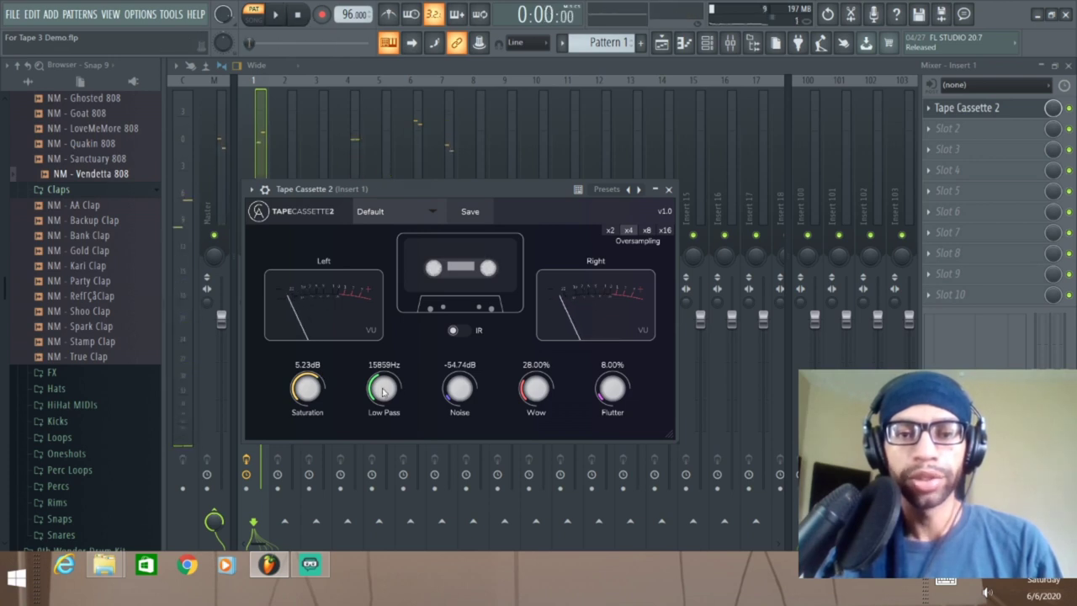
{"action": "key", "text": "Escape"}
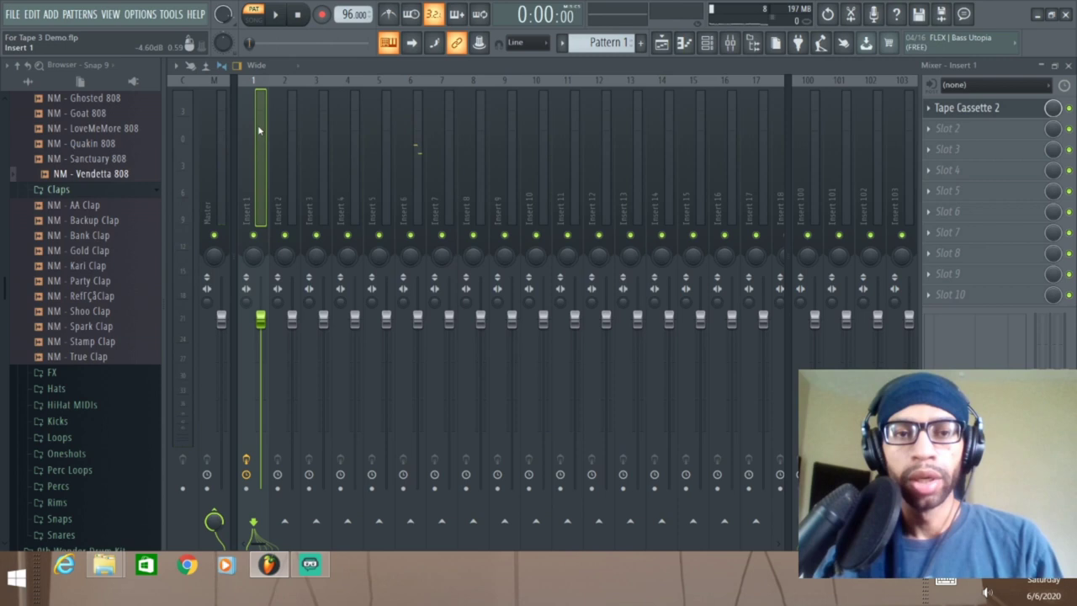
{"action": "right_click", "coordinate": [255, 235]}
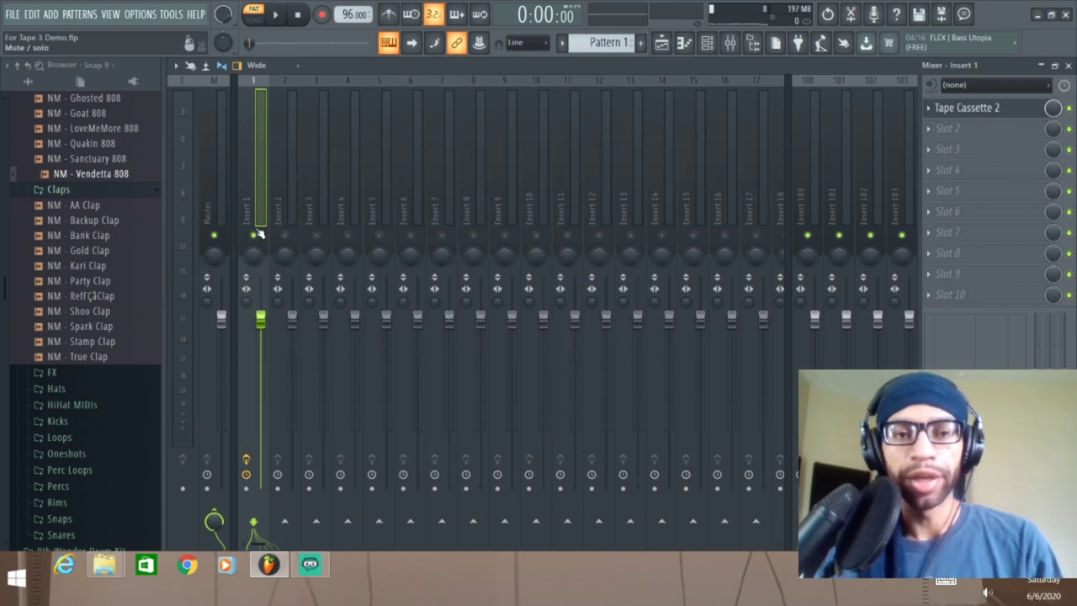
{"action": "left_click", "coordinate": [951, 112]}
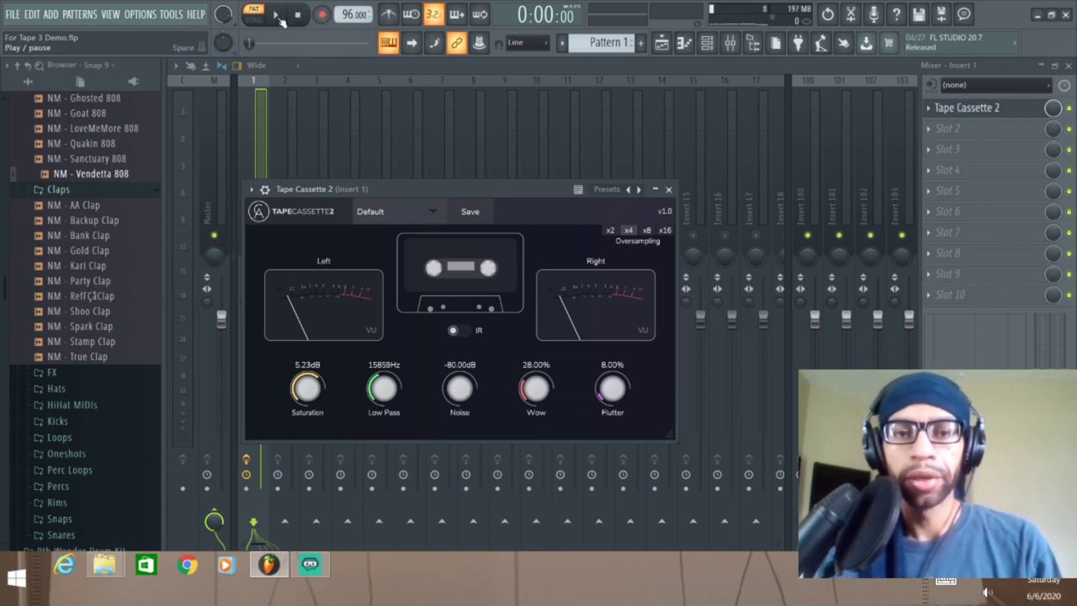
With the beat playing, try the Bass Movement, Crunchy Coating and Crunchy Coating (IR) presets
{"action": "left_click", "coordinate": [280, 16]}
{"action": "left_click", "coordinate": [436, 213]}
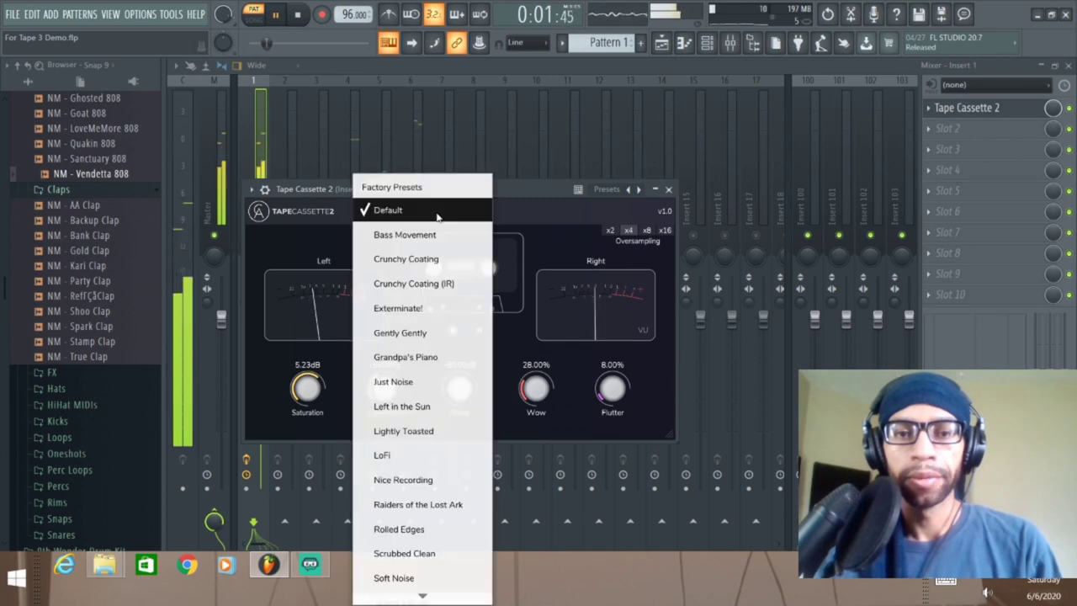
{"action": "left_click", "coordinate": [429, 236]}
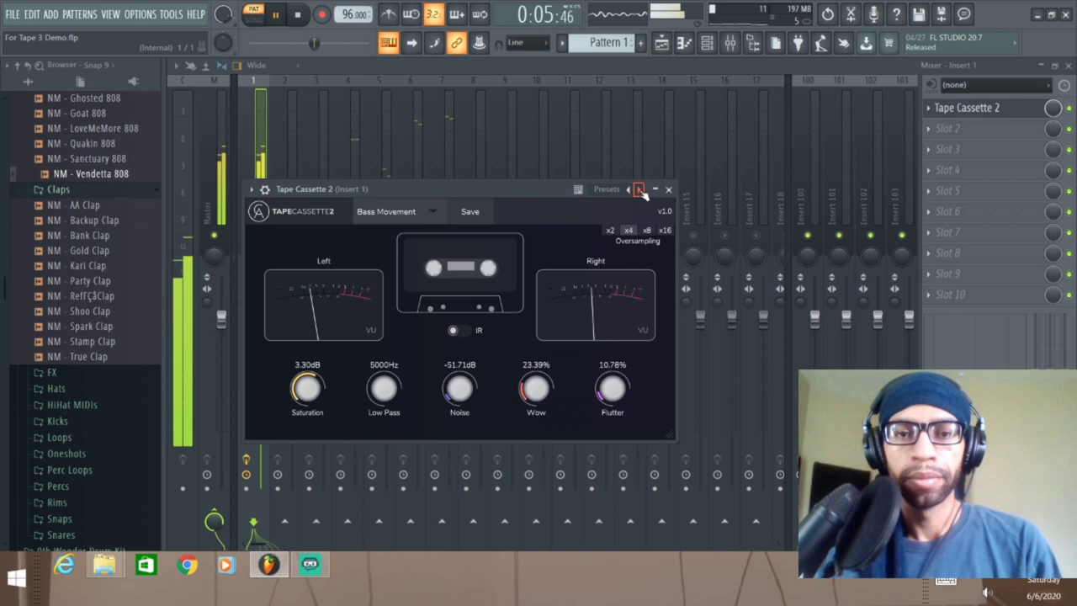
{"action": "left_click", "coordinate": [433, 212]}
{"action": "left_click", "coordinate": [425, 234]}
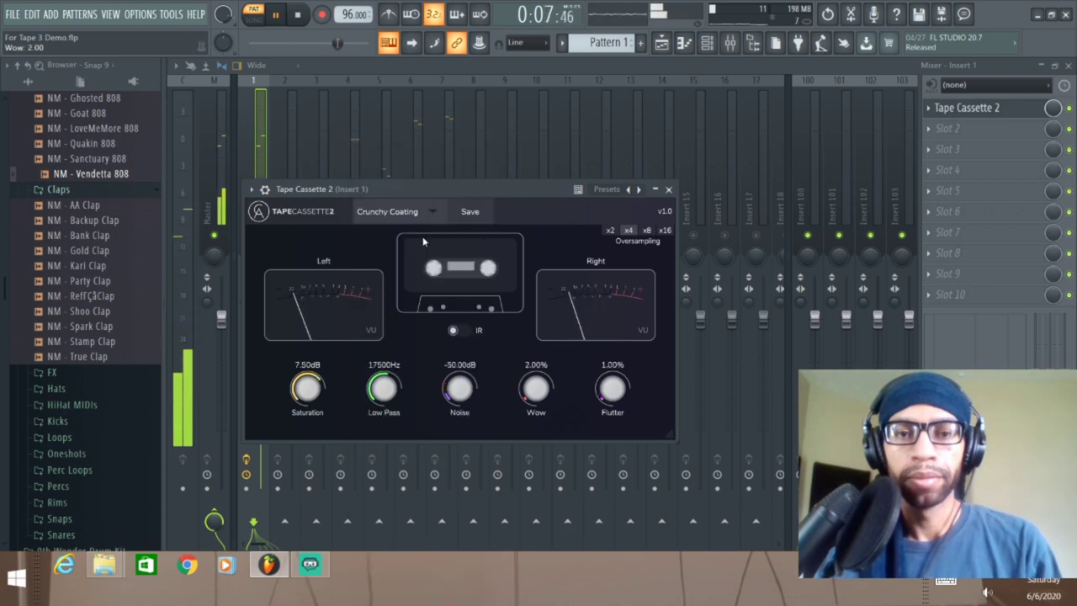
{"action": "left_click", "coordinate": [432, 211]}
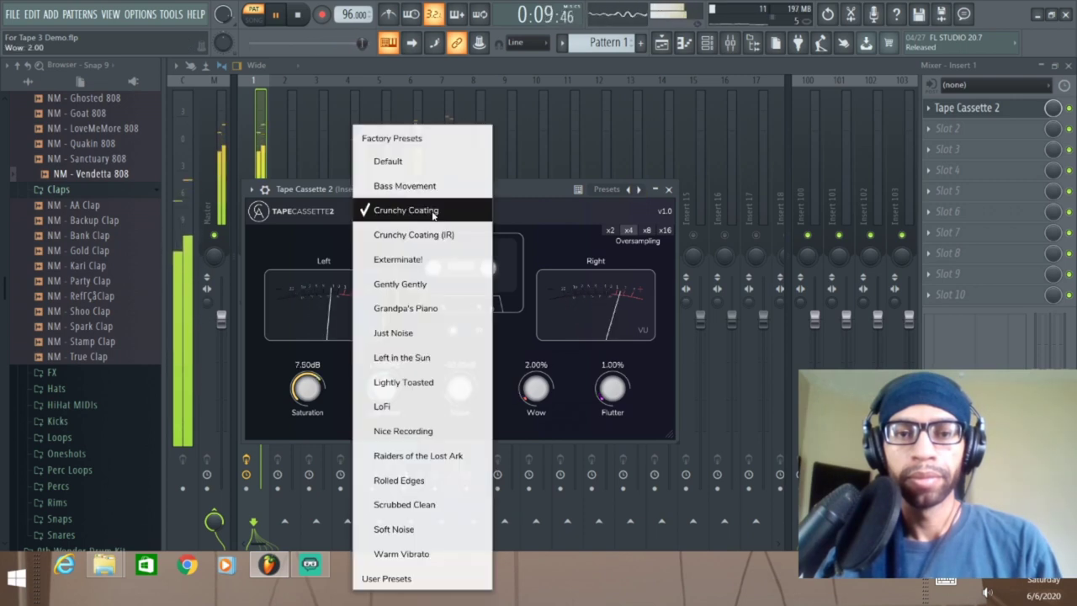
{"action": "left_click", "coordinate": [425, 235]}
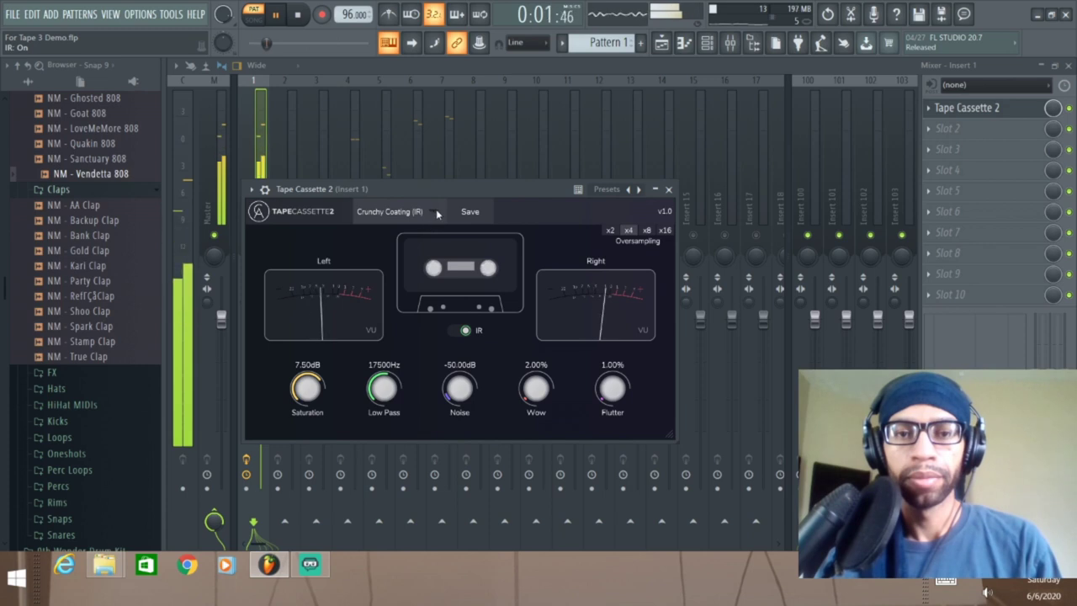
Try the Exterminate! and Gently Gently presets, ending on Grandpa's Piano
{"action": "left_click", "coordinate": [434, 212]}
{"action": "left_click", "coordinate": [434, 242]}
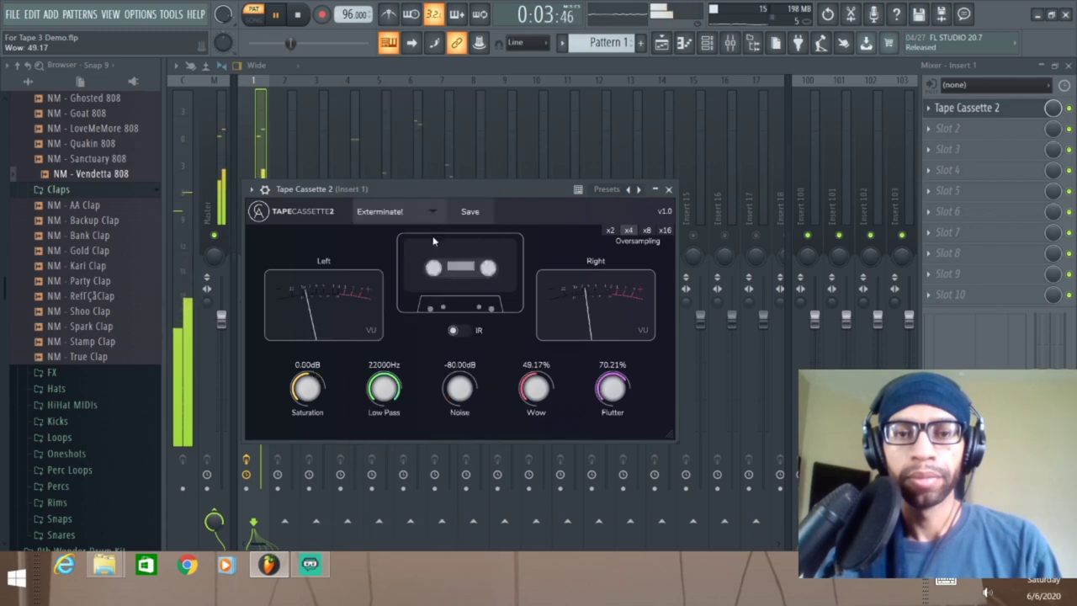
{"action": "left_click", "coordinate": [435, 212]}
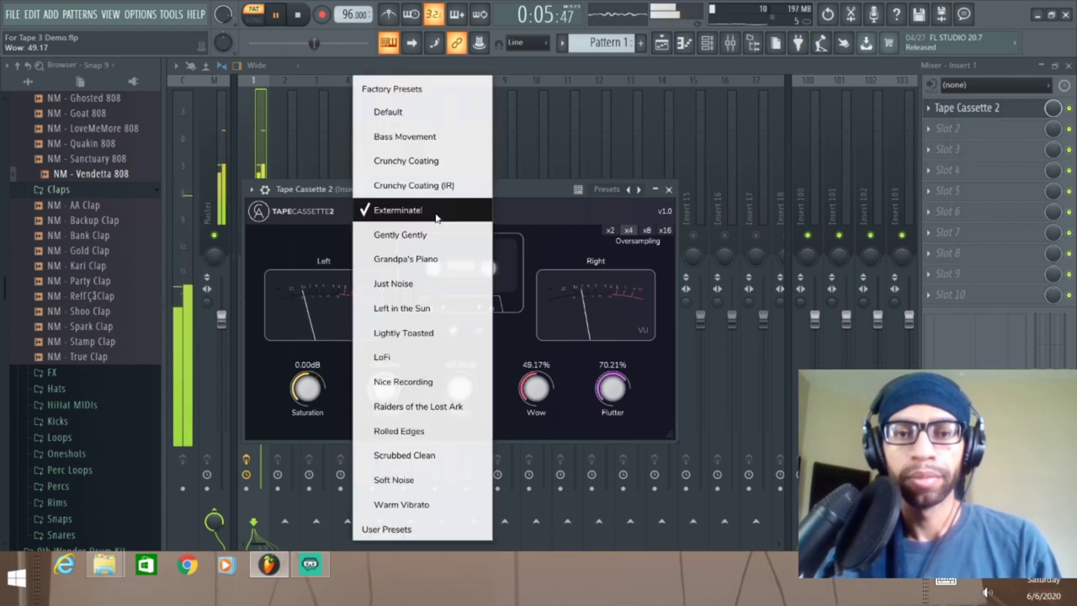
{"action": "left_click", "coordinate": [430, 242]}
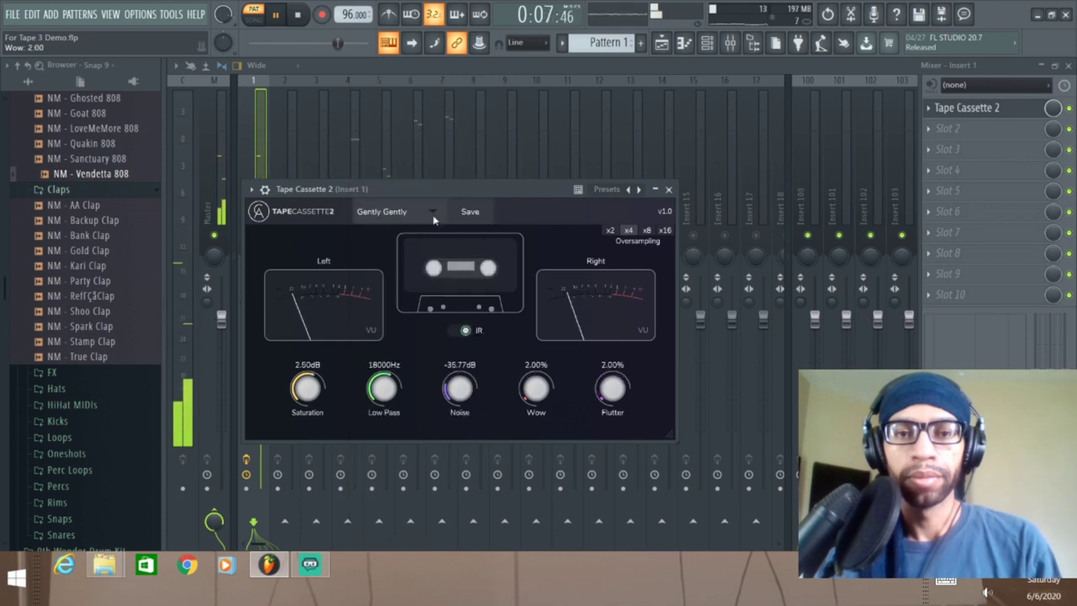
{"action": "left_click", "coordinate": [435, 217]}
{"action": "left_click", "coordinate": [428, 234]}
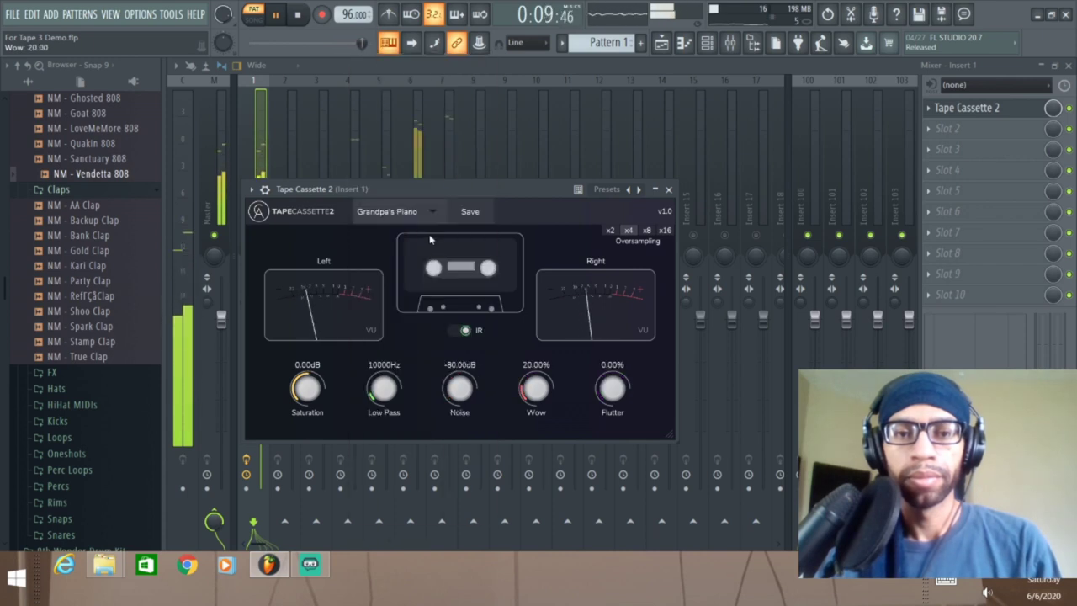
Unmute all mixer inserts, then reopen Tape Cassette 2 from the Insert 1 strip
{"action": "left_click", "coordinate": [327, 155]}
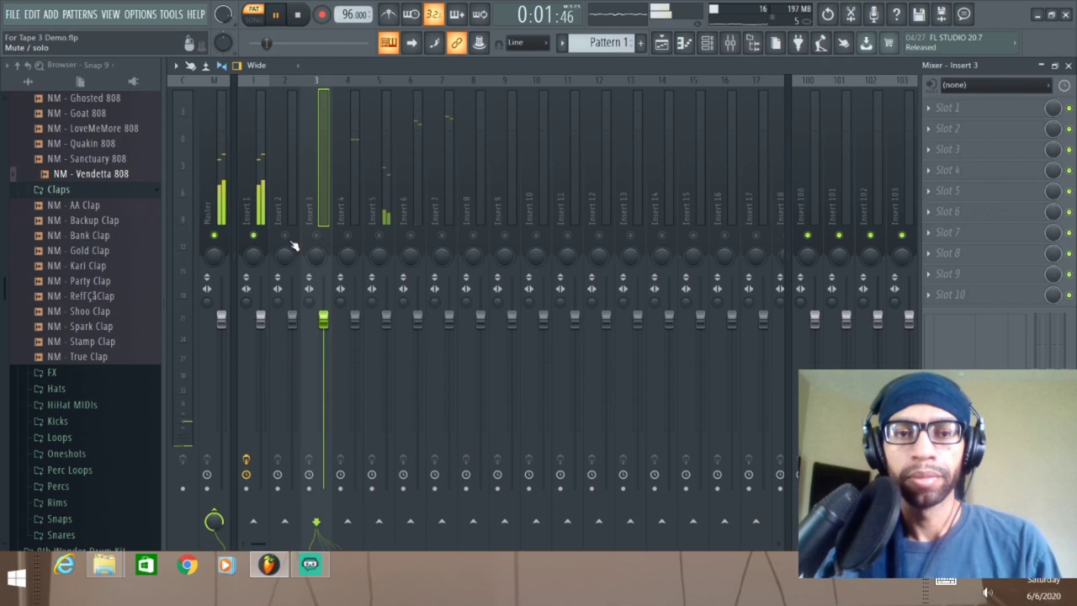
{"action": "left_click", "coordinate": [347, 236]}
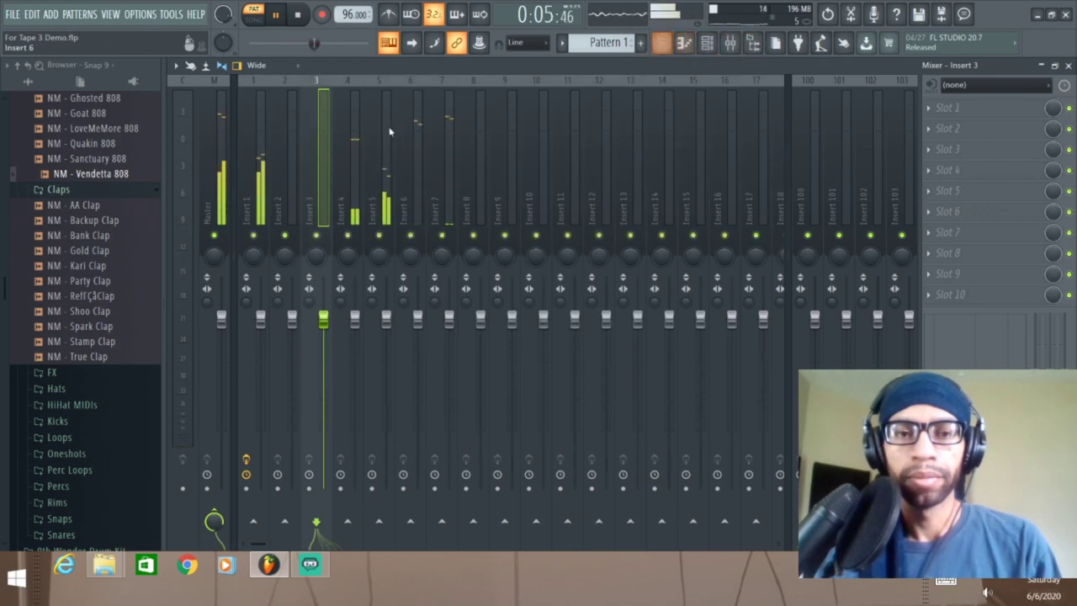
{"action": "left_click", "coordinate": [255, 167]}
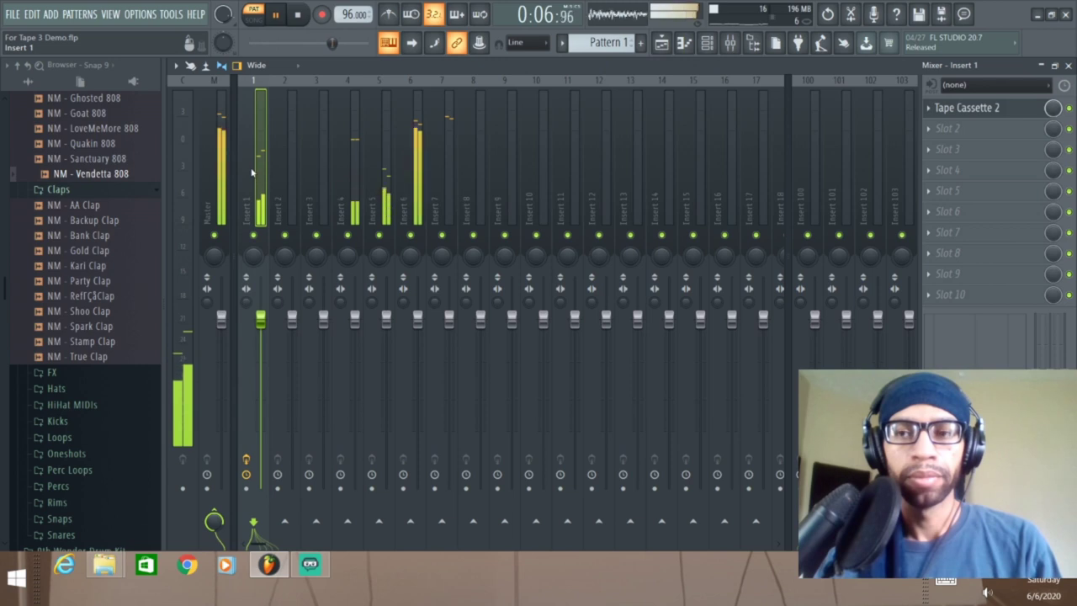
{"action": "left_click", "coordinate": [997, 115]}
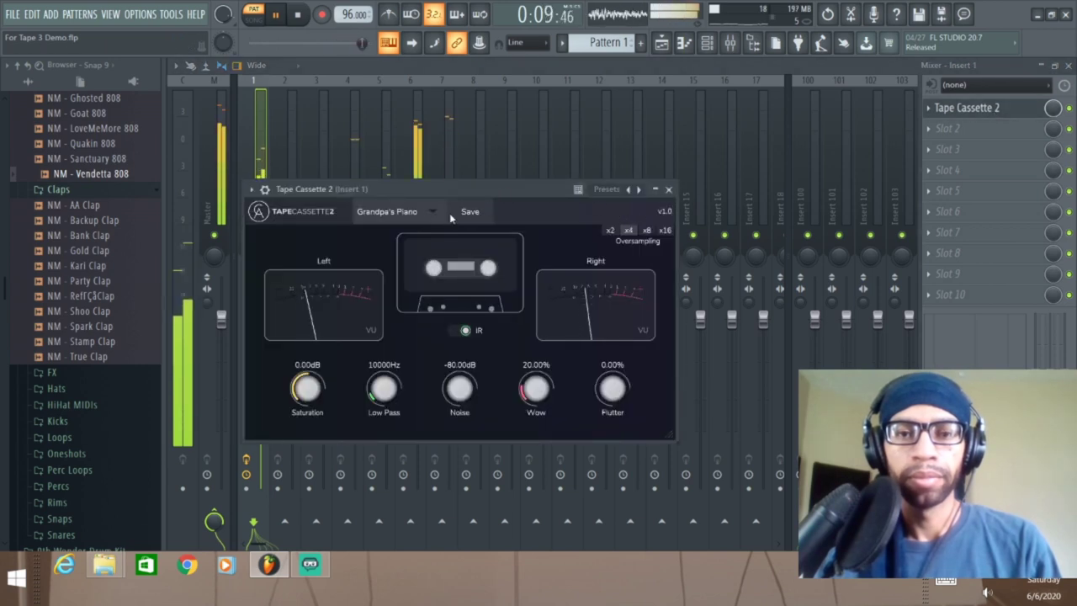
Audition the Just Noise, Left in the Sun, Lightly Toasted, LoFi and Nice Recording presets
{"action": "left_click", "coordinate": [428, 212]}
{"action": "left_click", "coordinate": [432, 233]}
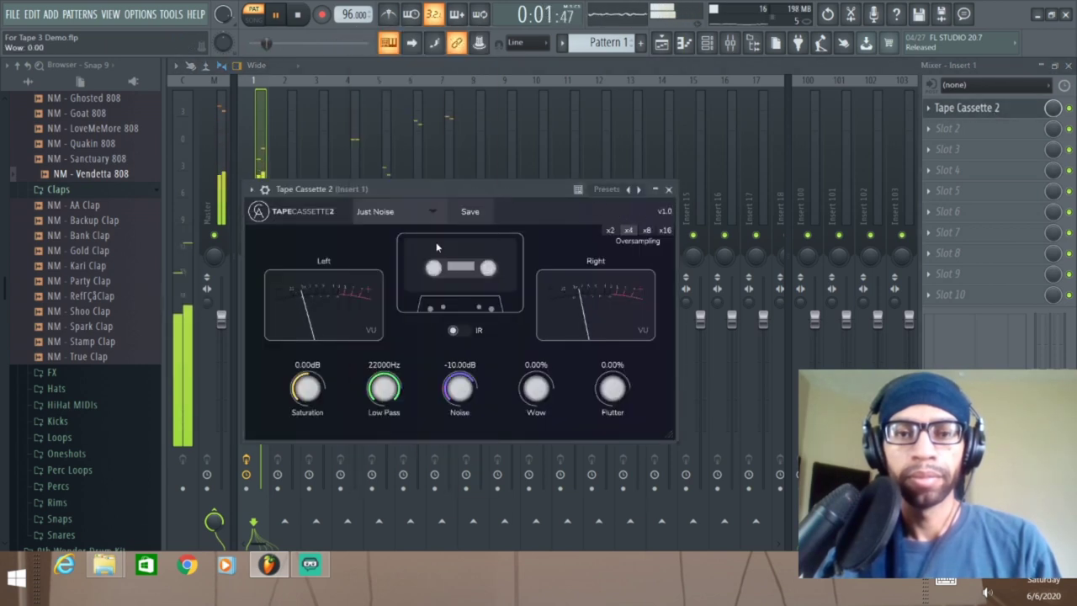
{"action": "left_click", "coordinate": [431, 212]}
{"action": "left_click", "coordinate": [426, 234]}
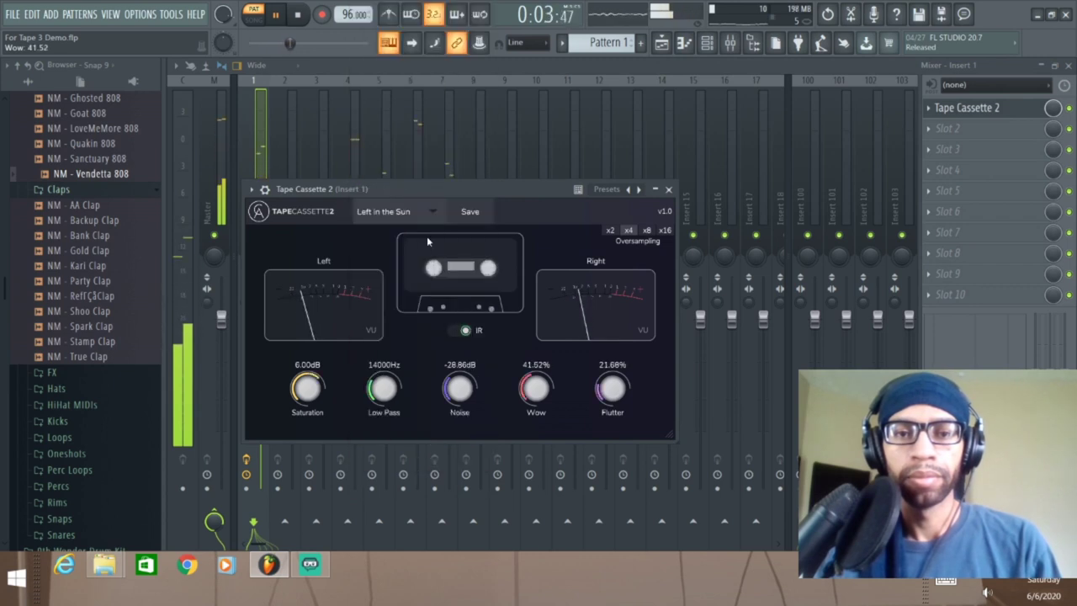
{"action": "left_click", "coordinate": [431, 211]}
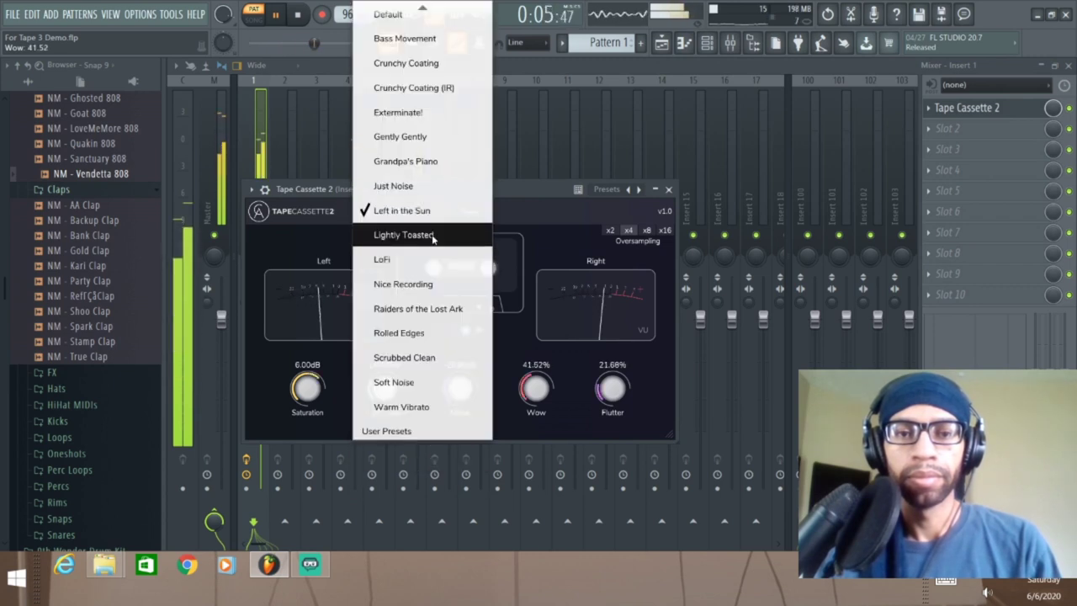
{"action": "left_click", "coordinate": [431, 234]}
{"action": "left_click", "coordinate": [431, 211]}
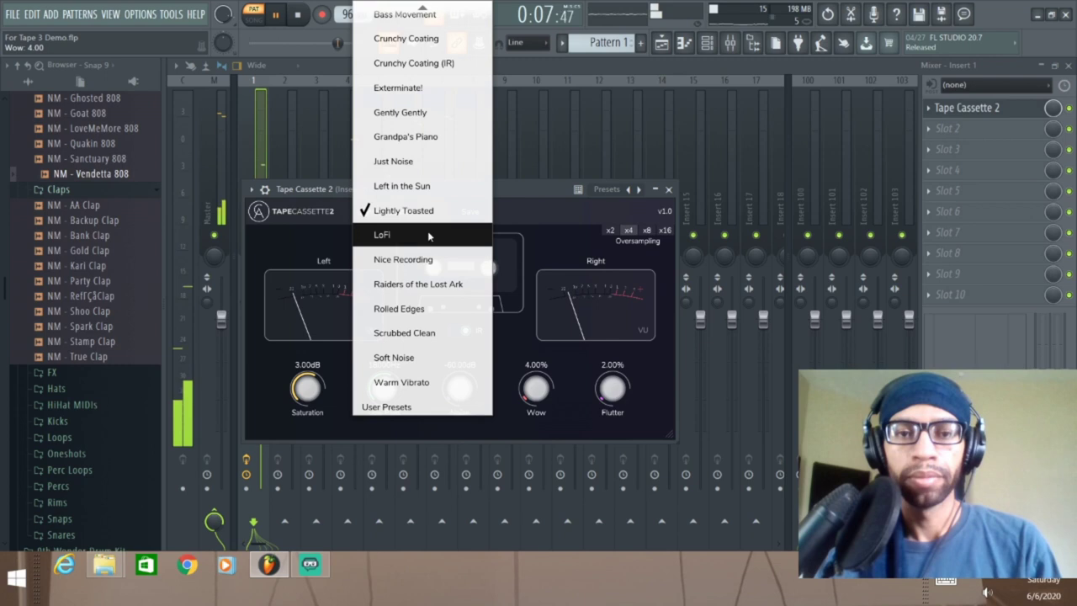
{"action": "left_click", "coordinate": [429, 236]}
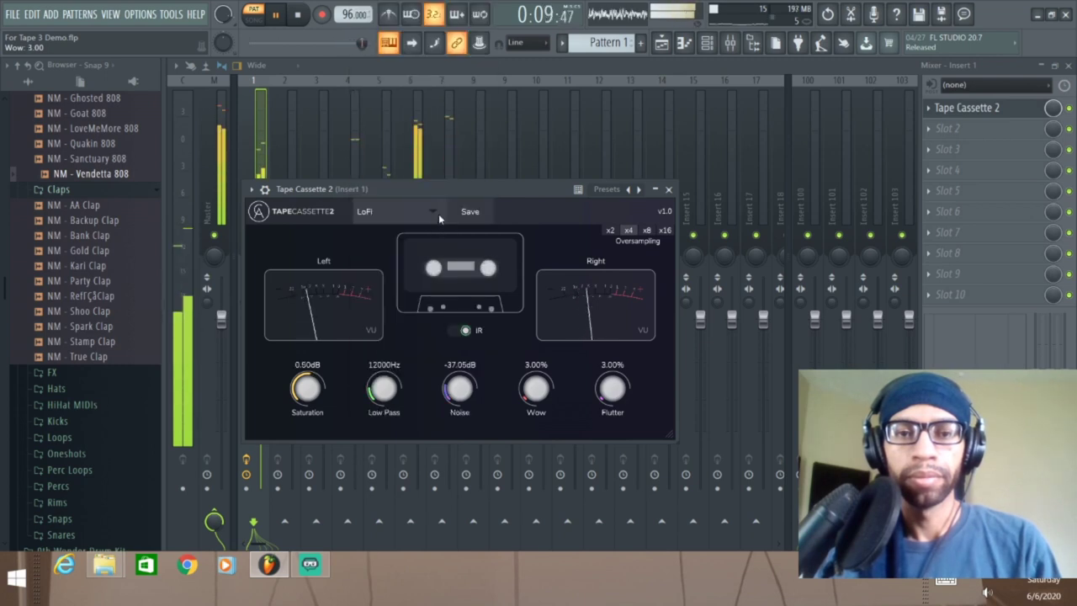
{"action": "left_click", "coordinate": [432, 212]}
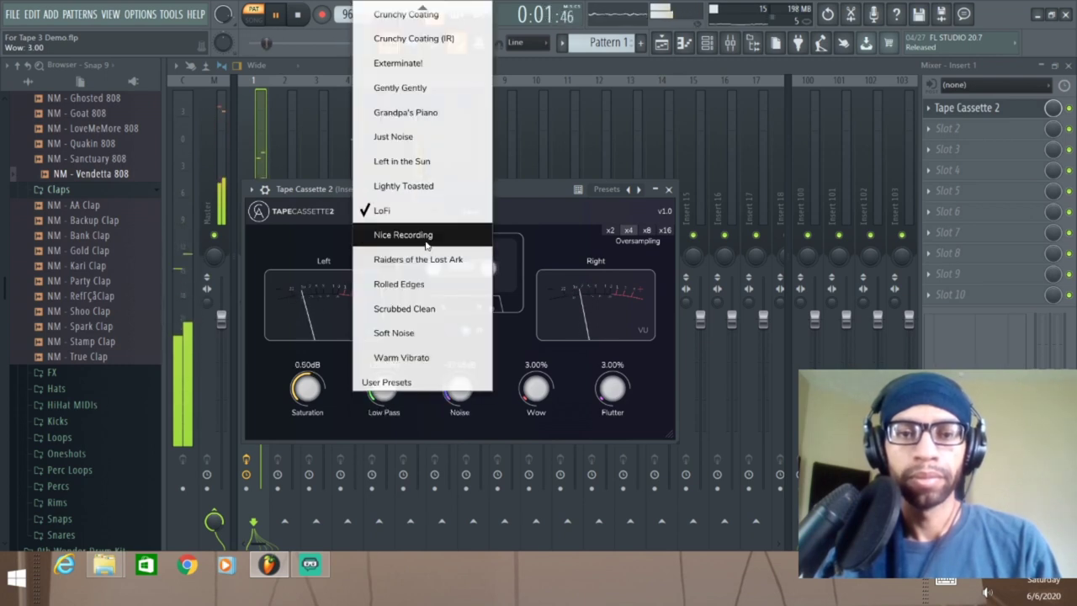
{"action": "left_click", "coordinate": [427, 234]}
Audition Raiders of the Lost Ark, Rolled Edges, Scrubbed Clean, Soft Noise and Warm Vibrato, then return to LoFi
{"action": "left_click", "coordinate": [433, 213]}
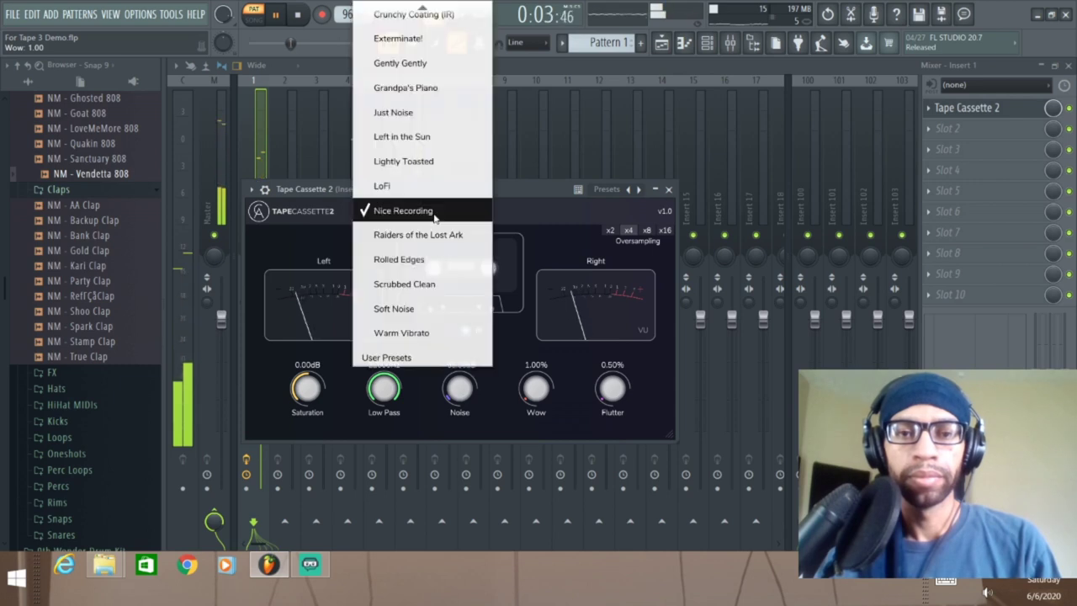
{"action": "left_click", "coordinate": [429, 236]}
{"action": "left_click", "coordinate": [432, 213]}
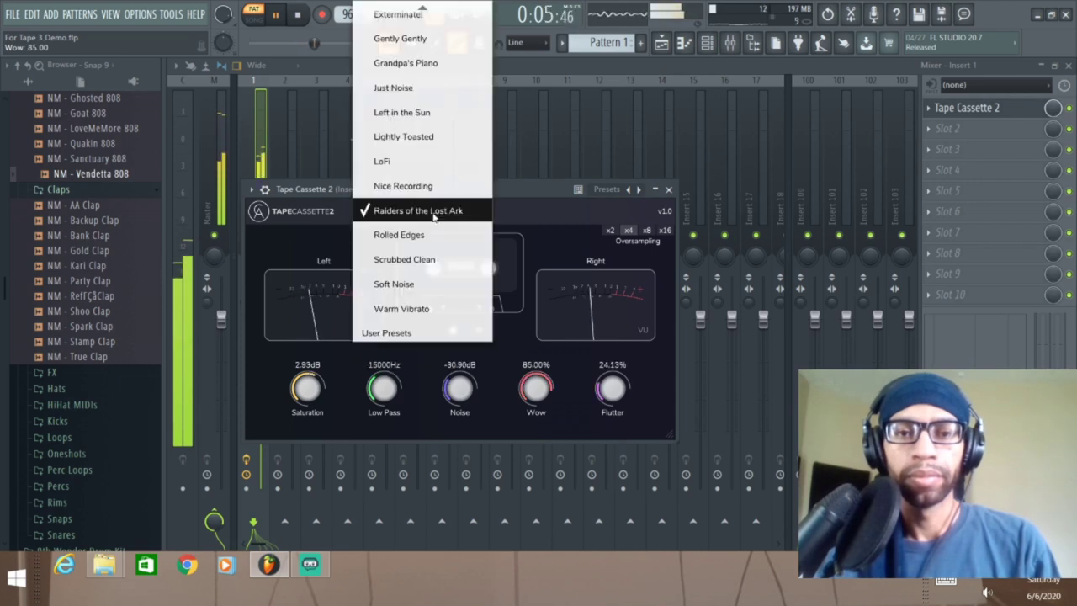
{"action": "left_click", "coordinate": [426, 236]}
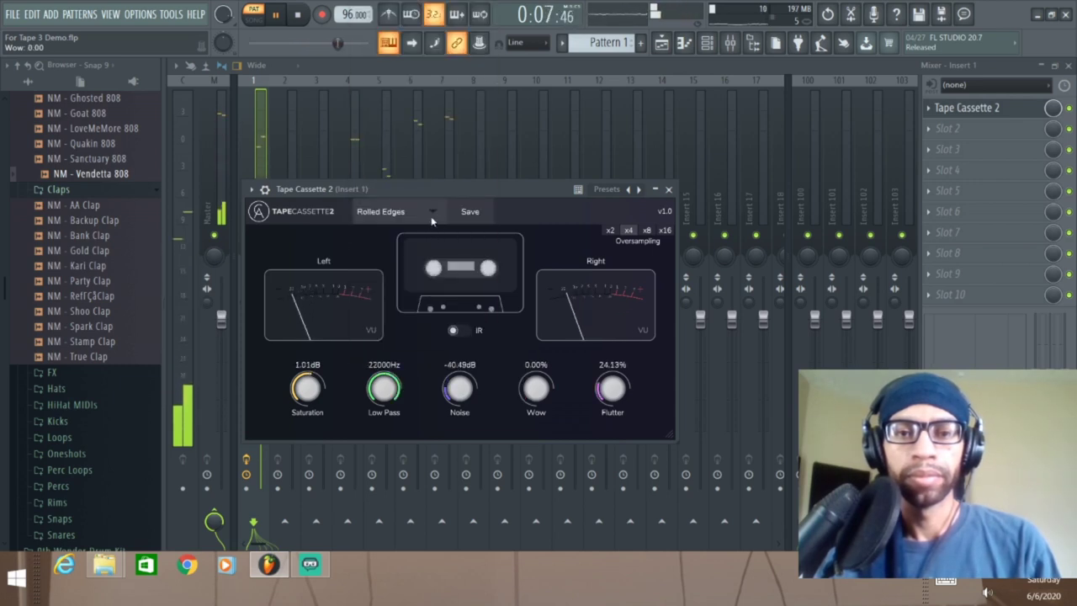
{"action": "left_click", "coordinate": [425, 213]}
{"action": "left_click", "coordinate": [426, 235]}
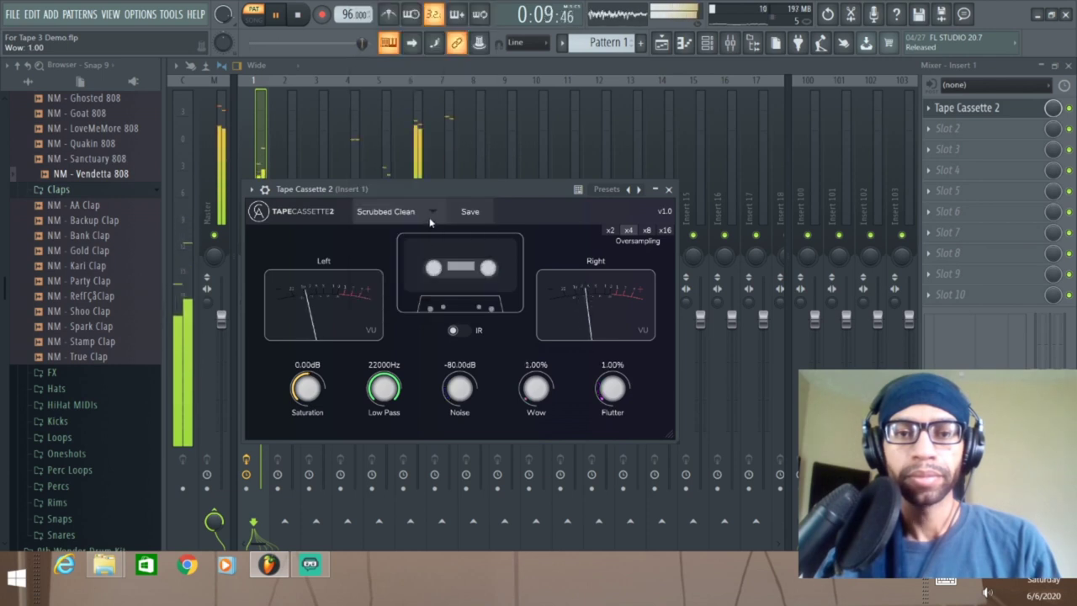
{"action": "left_click", "coordinate": [426, 213]}
{"action": "left_click", "coordinate": [426, 235]}
{"action": "left_click", "coordinate": [432, 215]}
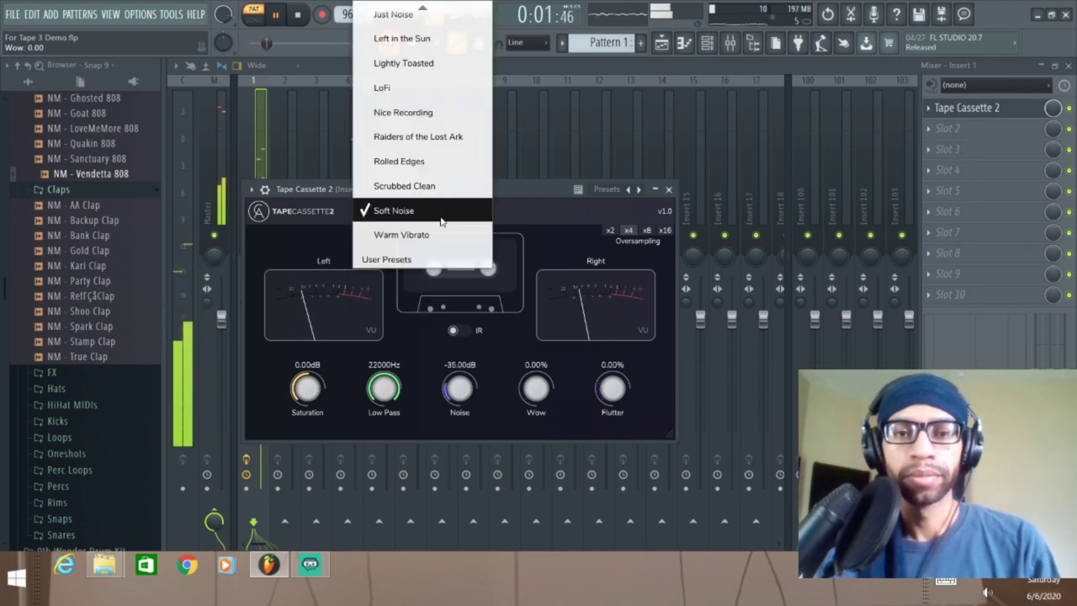
{"action": "left_click", "coordinate": [433, 233]}
{"action": "left_click", "coordinate": [427, 212]}
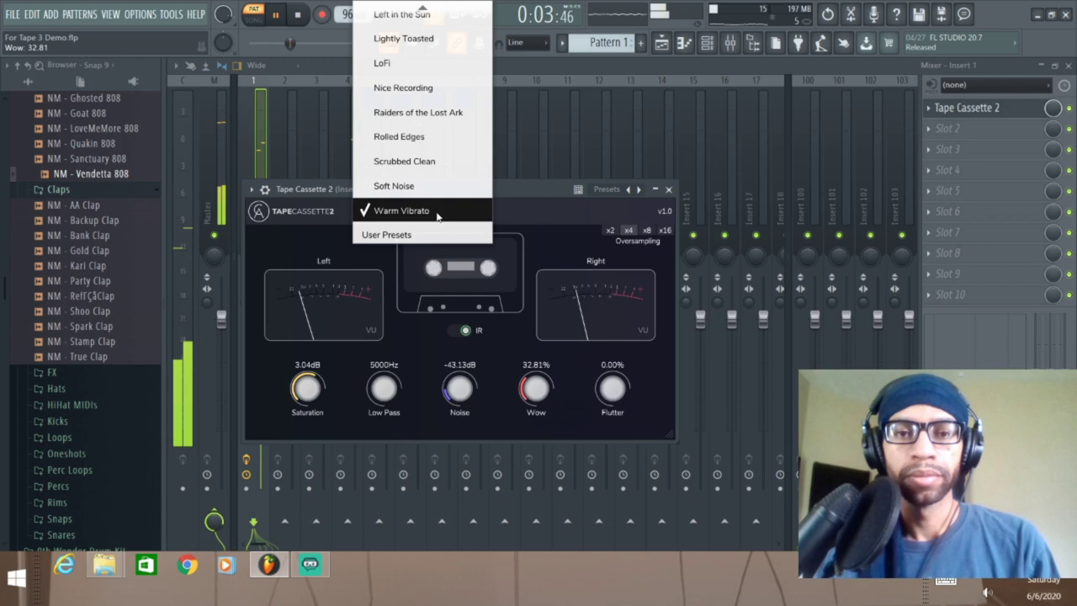
{"action": "left_click", "coordinate": [382, 62]}
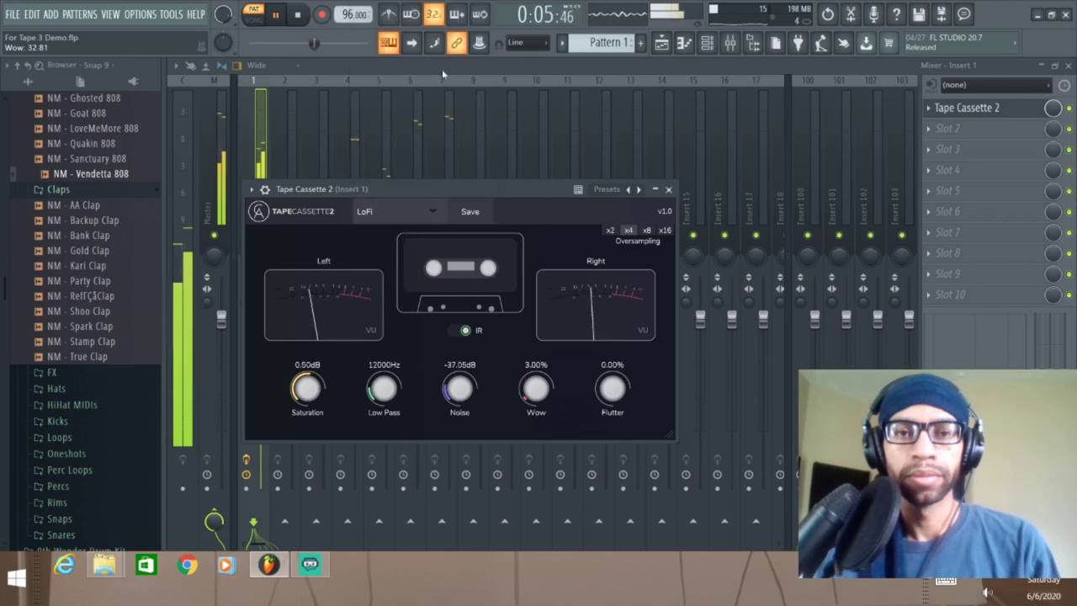
Tweak the LoFi preset to Low Pass 12322Hz and Noise -58.10dB, then stop playback
{"action": "mouse_move", "coordinate": [378, 387]}
{"action": "left_mouse_down"}
{"action": "mouse_move", "coordinate": [375, 402]}
{"action": "mouse_move", "coordinate": [376, 383]}
{"action": "left_mouse_up"}
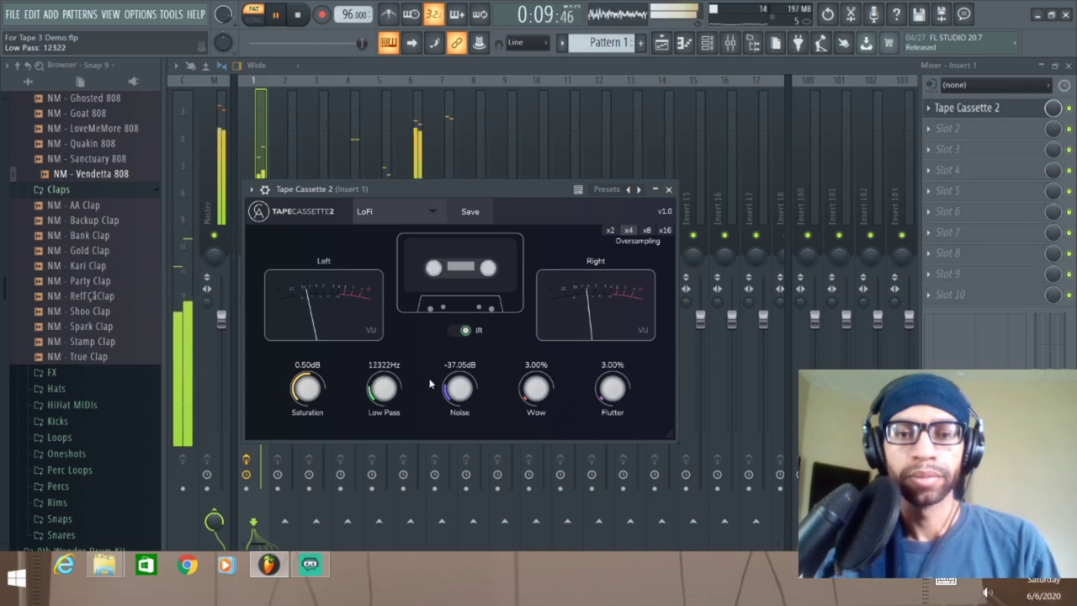
{"action": "left_click_drag", "start_coordinate": [458, 383], "coordinate": [456, 388]}
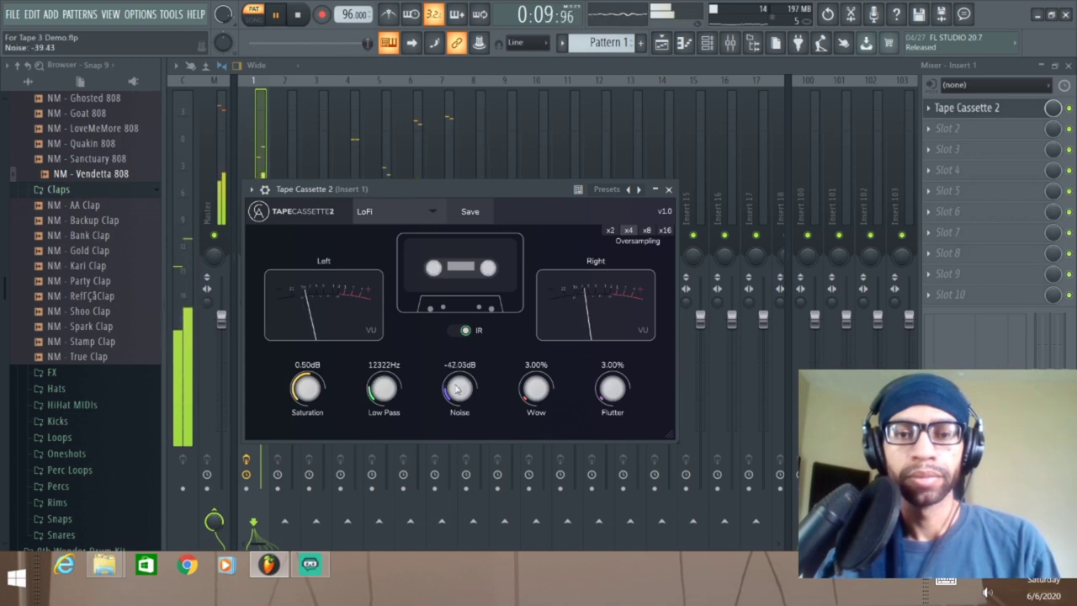
{"action": "left_click", "coordinate": [297, 15]}
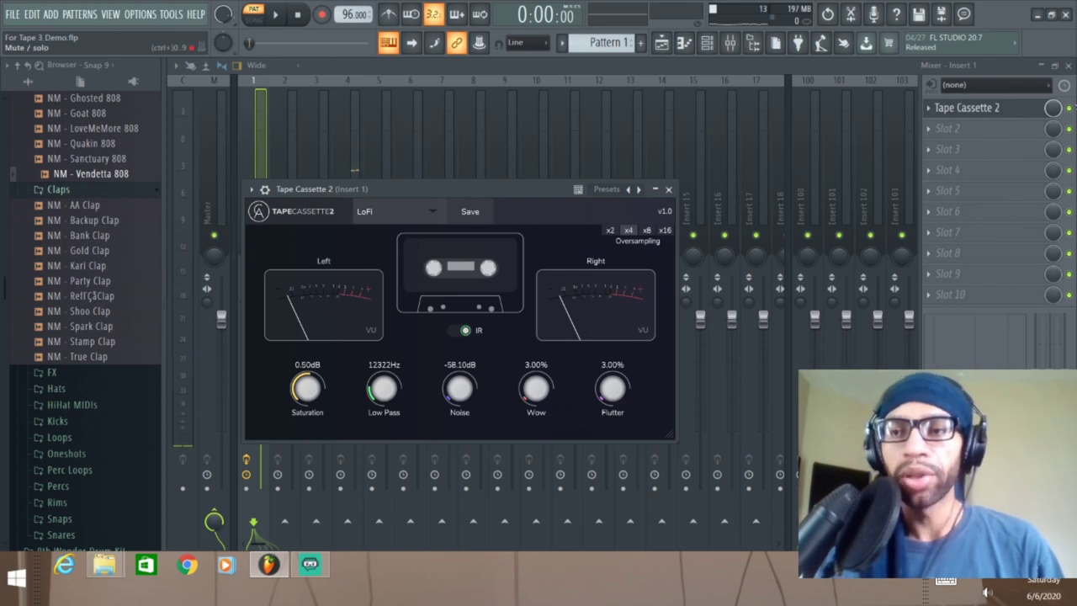
Bring the mixer in front of the Tape Cassette 2 window to show Insert 1's effect slots
{"action": "left_click", "coordinate": [1071, 110]}
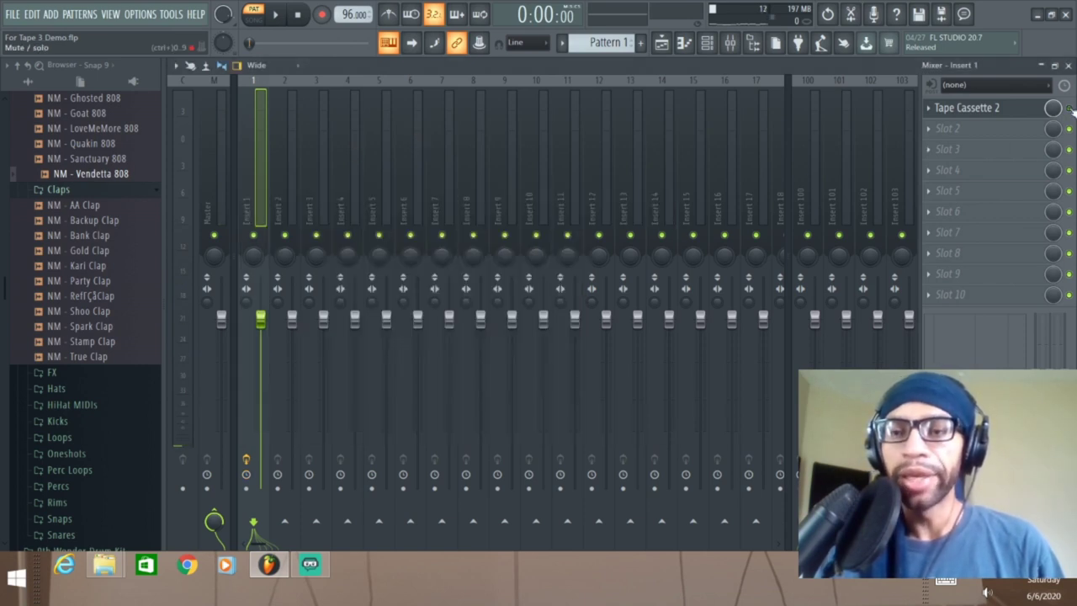